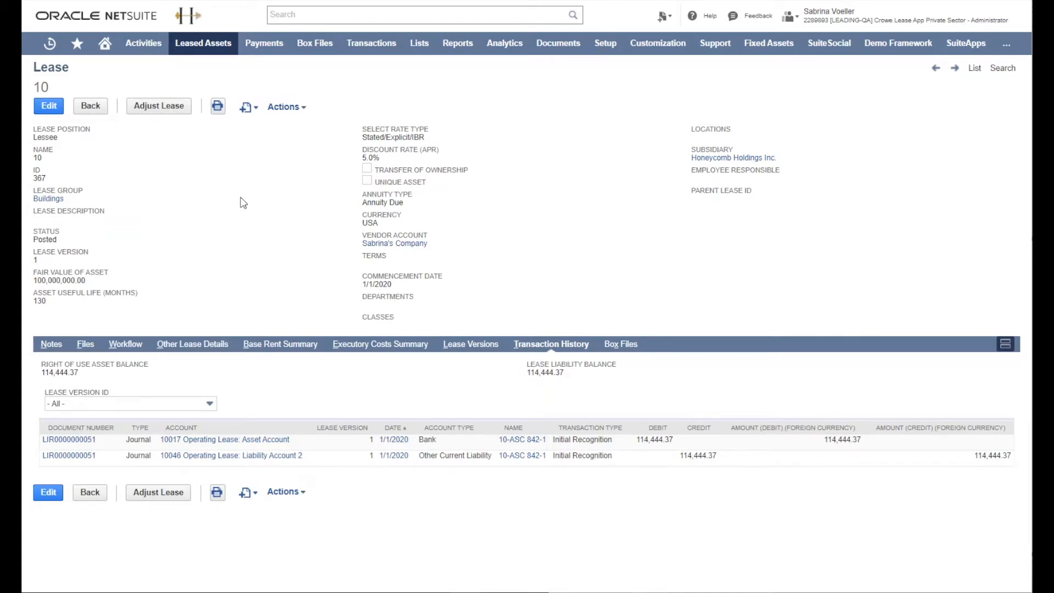
Step: Open a new lease batch job under background processing and select the posting actions to run
{"action": "mouse_move", "coordinate": [203, 42]}
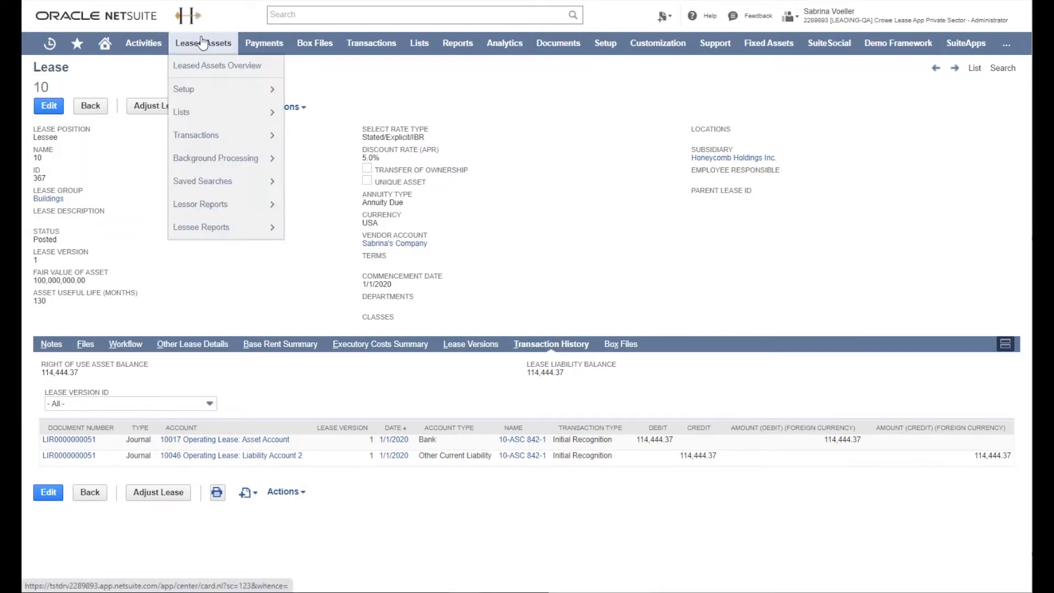
{"action": "mouse_move", "coordinate": [225, 163]}
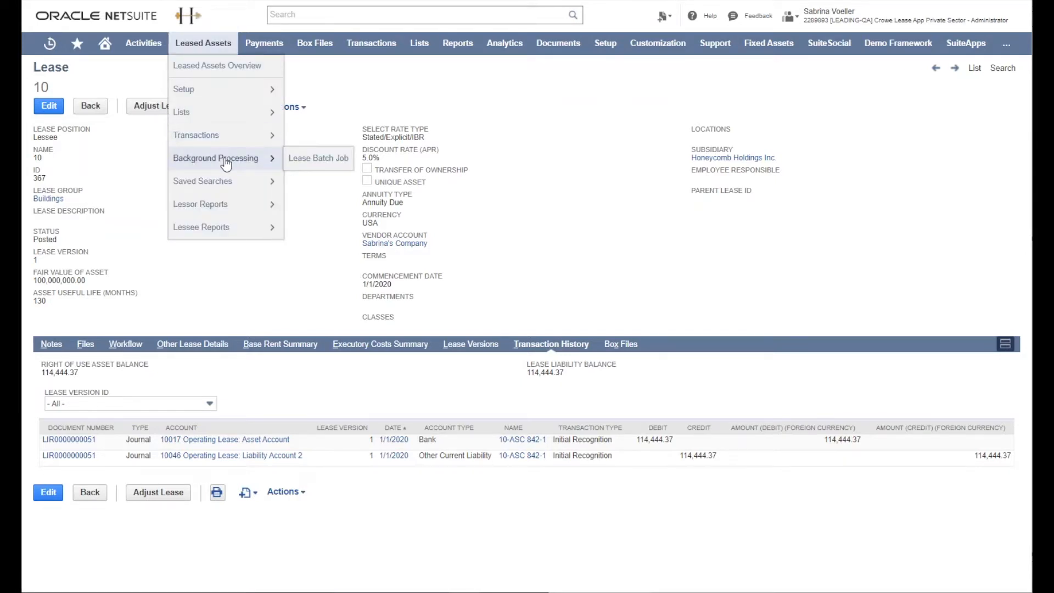
{"action": "left_click", "coordinate": [300, 163]}
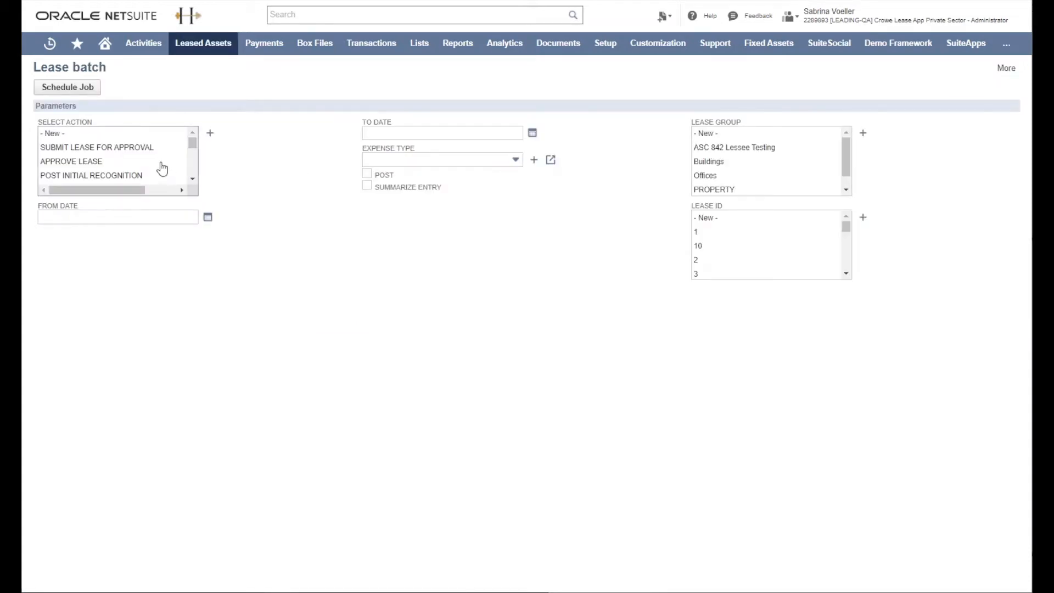
{"action": "scroll", "coordinate": [162, 168], "scroll_direction": "down", "scroll_amount": 1}
{"action": "left_click", "coordinate": [158, 151]}
{"action": "left_click", "coordinate": [153, 176], "text": "shift"}
Step: Set the batch's from and to dates, enable Post, choose lease ID 10 and schedule the job
{"action": "left_click", "coordinate": [150, 217]}
{"action": "left_click", "coordinate": [99, 291]}
{"action": "left_click", "coordinate": [381, 138]}
{"action": "left_click", "coordinate": [389, 160]}
{"action": "left_click", "coordinate": [366, 174]}
{"action": "left_click", "coordinate": [717, 247]}
{"action": "left_click", "coordinate": [83, 90]}
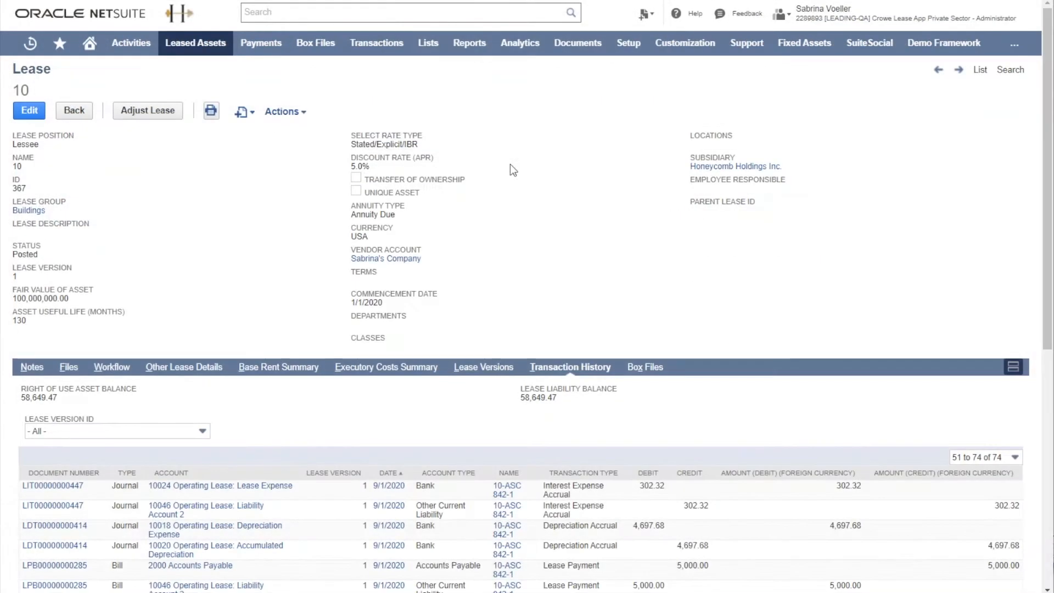
Step: Review lease 10's transaction history and open its lease version 10-ASC 842-1
{"action": "scroll", "coordinate": [646, 309], "scroll_direction": "down", "scroll_amount": 7}
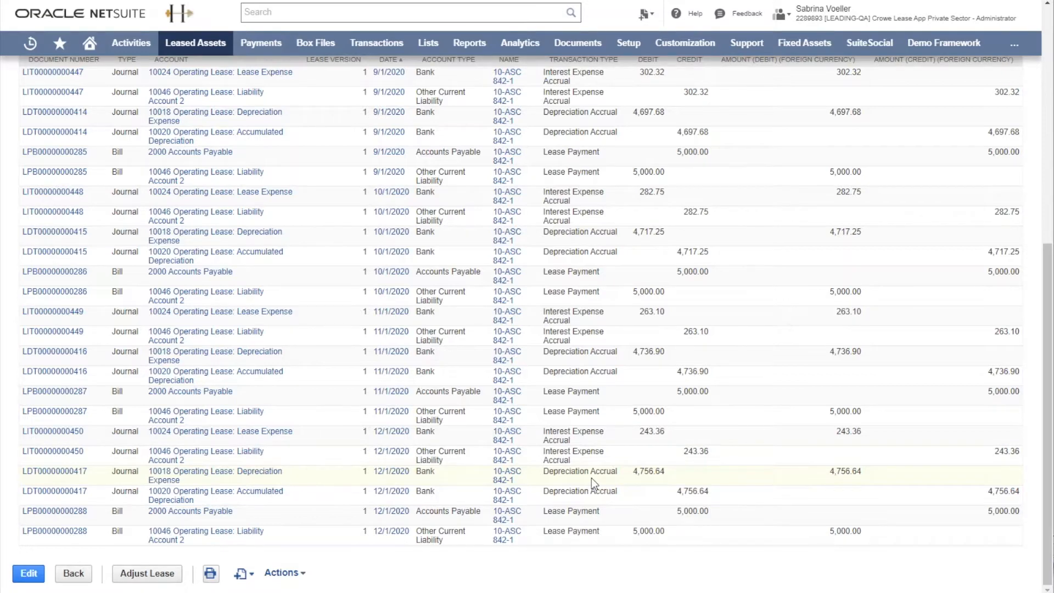
{"action": "scroll", "coordinate": [591, 478], "scroll_direction": "up", "scroll_amount": 8}
{"action": "left_click", "coordinate": [499, 367]}
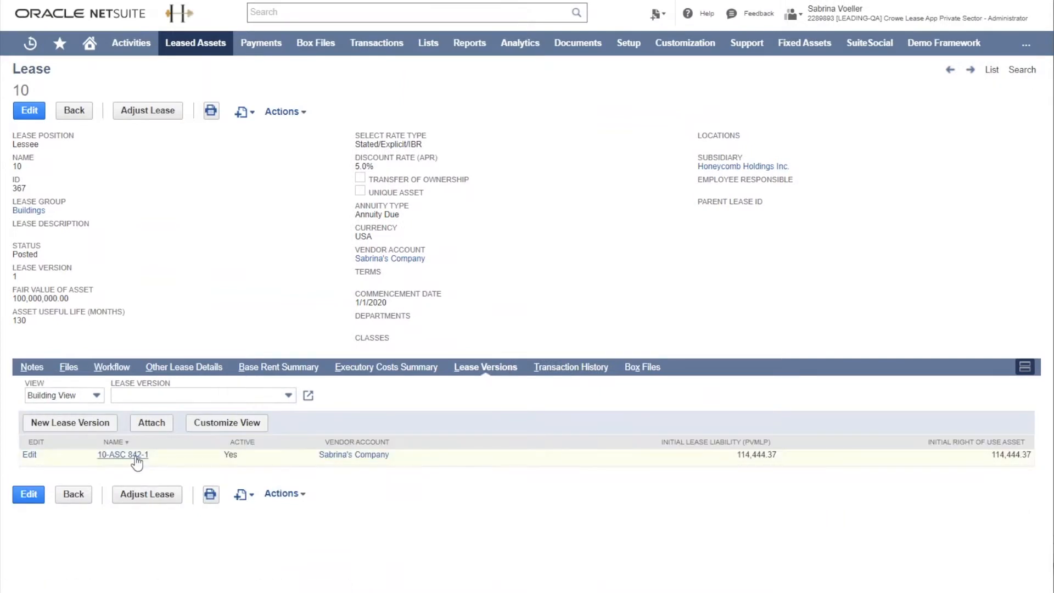
{"action": "left_click", "coordinate": [135, 455]}
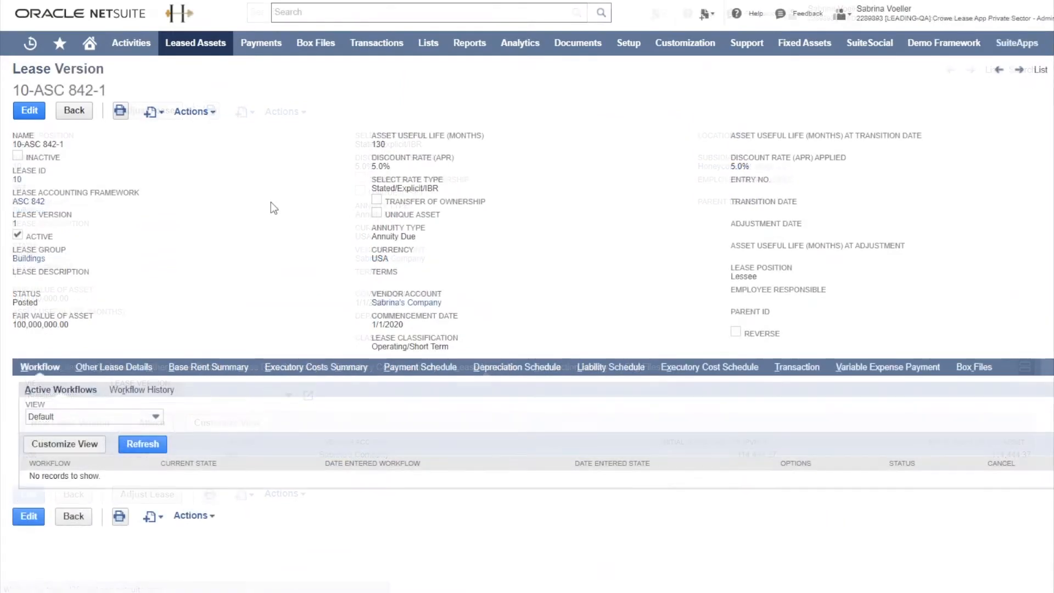
Step: Edit the lease version, flag the 12/1/2020 line of the depreciation schedule for reversal, and enable Reverse on the version
{"action": "left_click", "coordinate": [27, 113]}
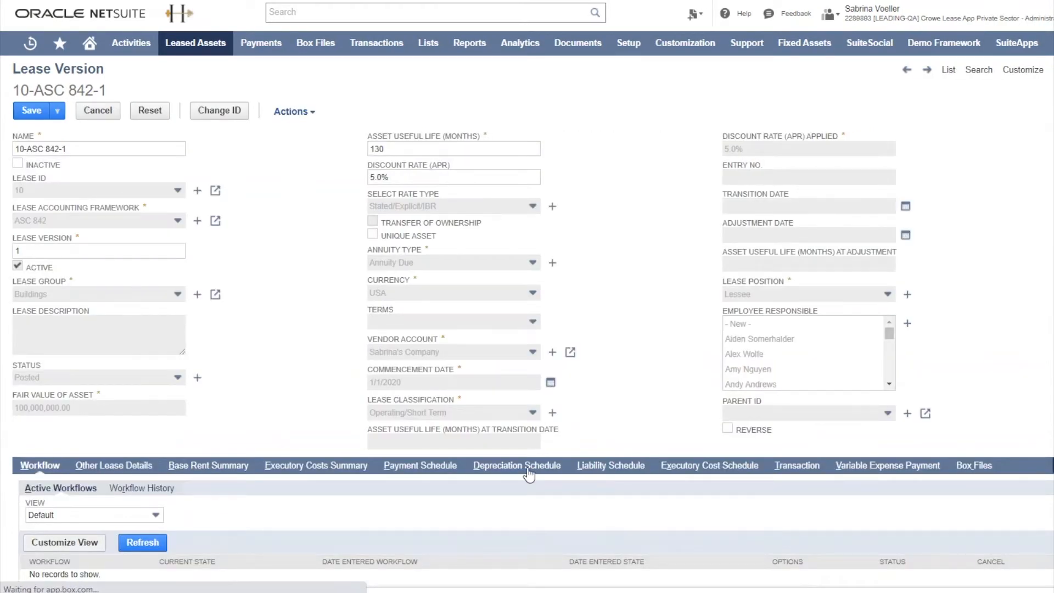
{"action": "left_click", "coordinate": [529, 466]}
{"action": "scroll", "coordinate": [530, 471], "scroll_direction": "down", "scroll_amount": 8}
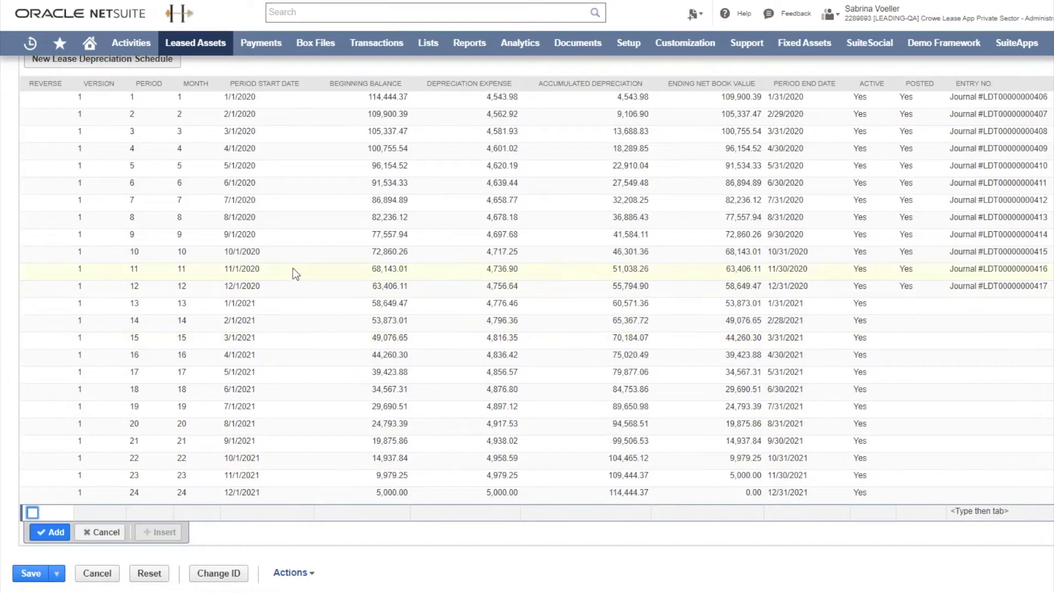
{"action": "left_click", "coordinate": [38, 288]}
{"action": "left_click", "coordinate": [33, 291]}
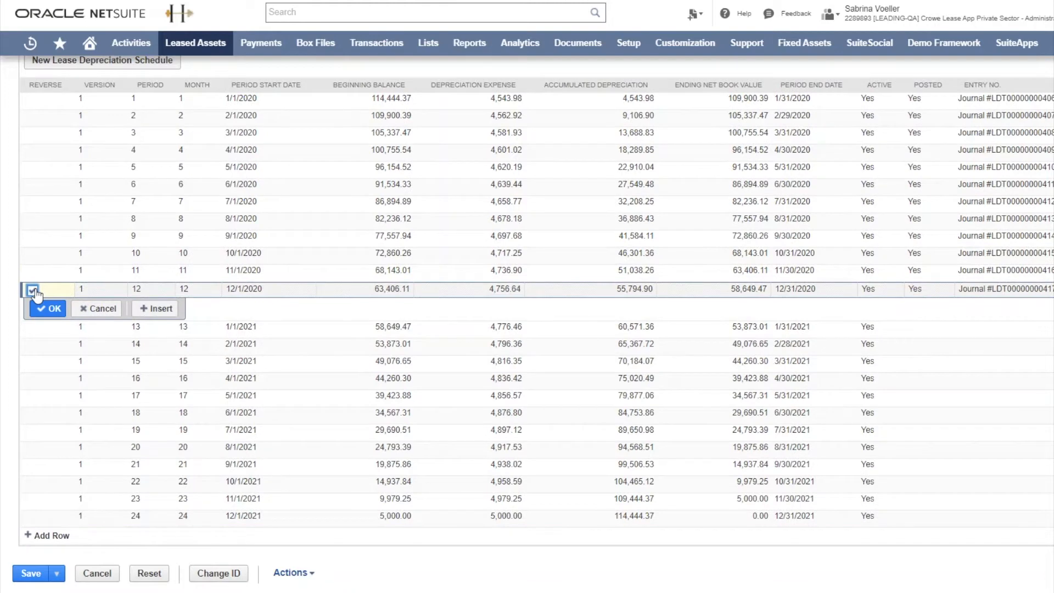
{"action": "scroll", "coordinate": [242, 293], "scroll_direction": "up", "scroll_amount": 8}
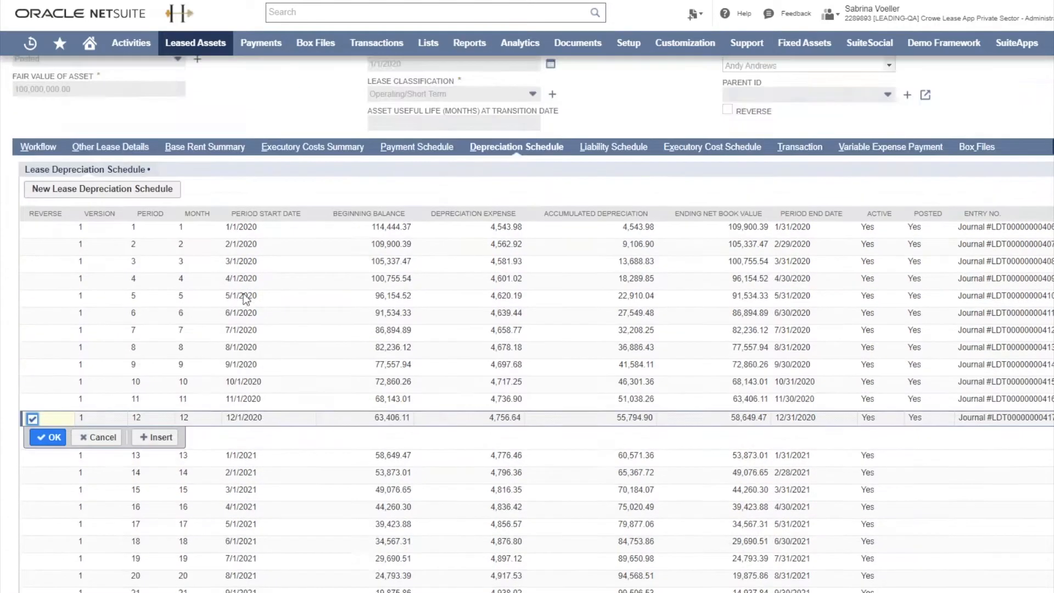
{"action": "left_click", "coordinate": [727, 428]}
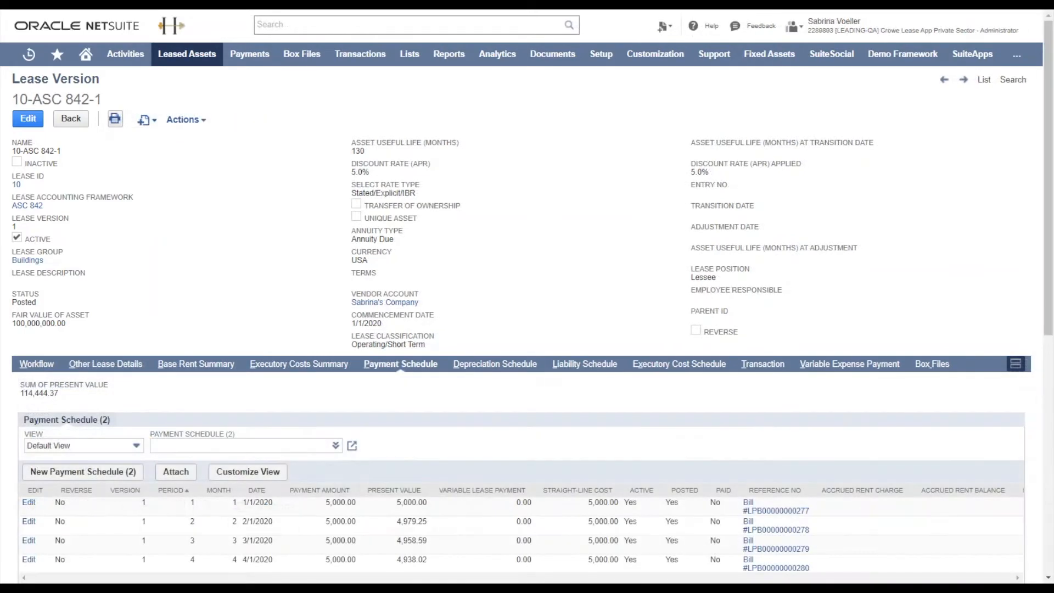
Step: Examine the lease version's payment, depreciation and liability schedules for the effect of the reversal
{"action": "scroll", "coordinate": [527, 324], "scroll_direction": "down", "scroll_amount": 2}
{"action": "scroll", "coordinate": [527, 324], "scroll_direction": "down", "scroll_amount": 6}
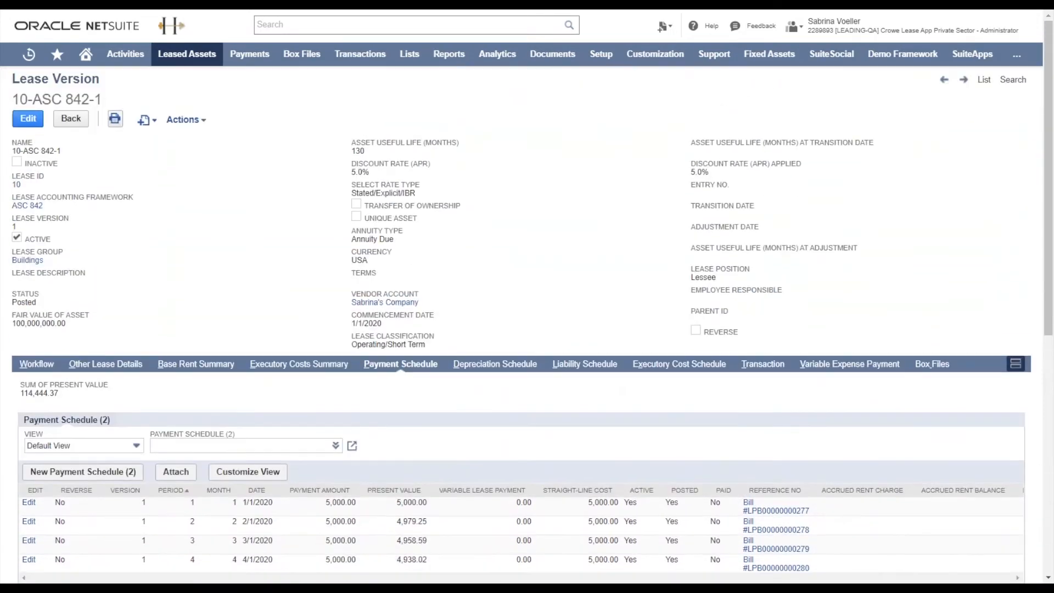
{"action": "left_click", "coordinate": [494, 364]}
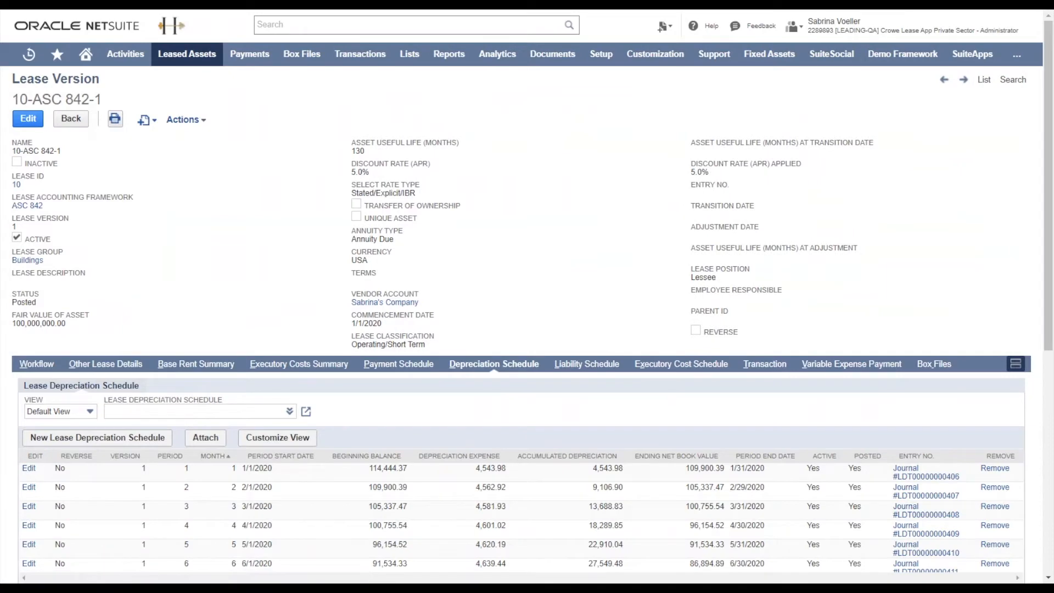
{"action": "scroll", "coordinate": [527, 324], "scroll_direction": "down", "scroll_amount": 7}
{"action": "scroll", "coordinate": [527, 324], "scroll_direction": "up", "scroll_amount": 7}
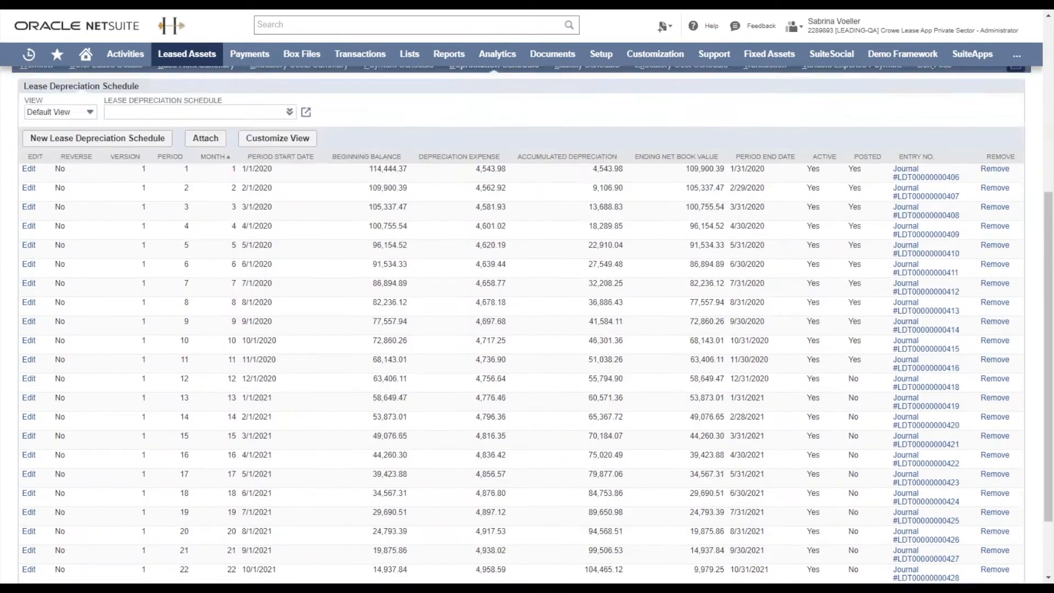
{"action": "left_click", "coordinate": [586, 363]}
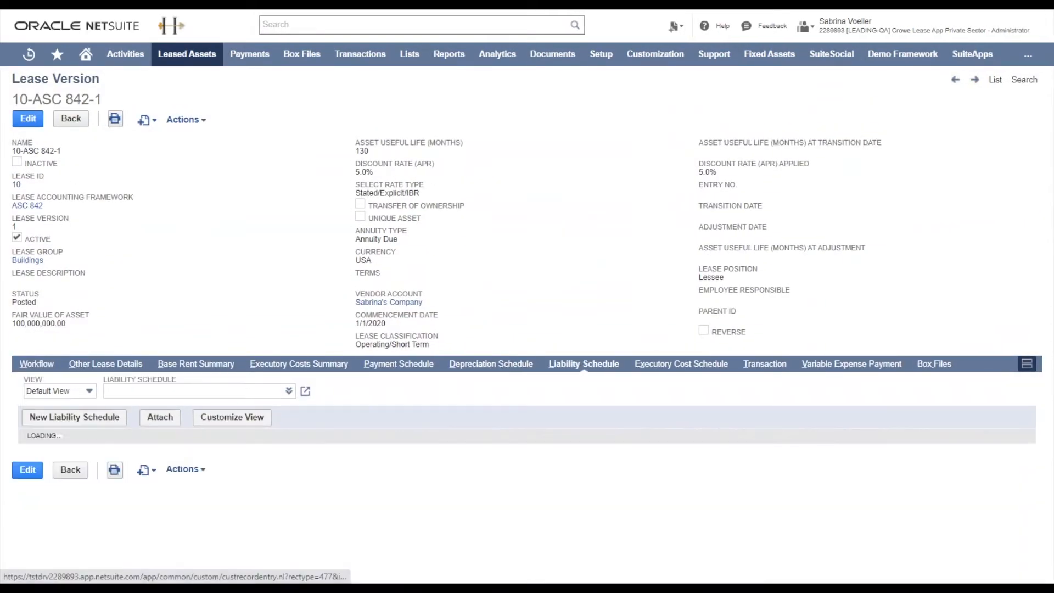
{"action": "scroll", "coordinate": [527, 324], "scroll_direction": "down", "scroll_amount": 7}
{"action": "scroll", "coordinate": [265, 199], "scroll_direction": "up", "scroll_amount": 7}
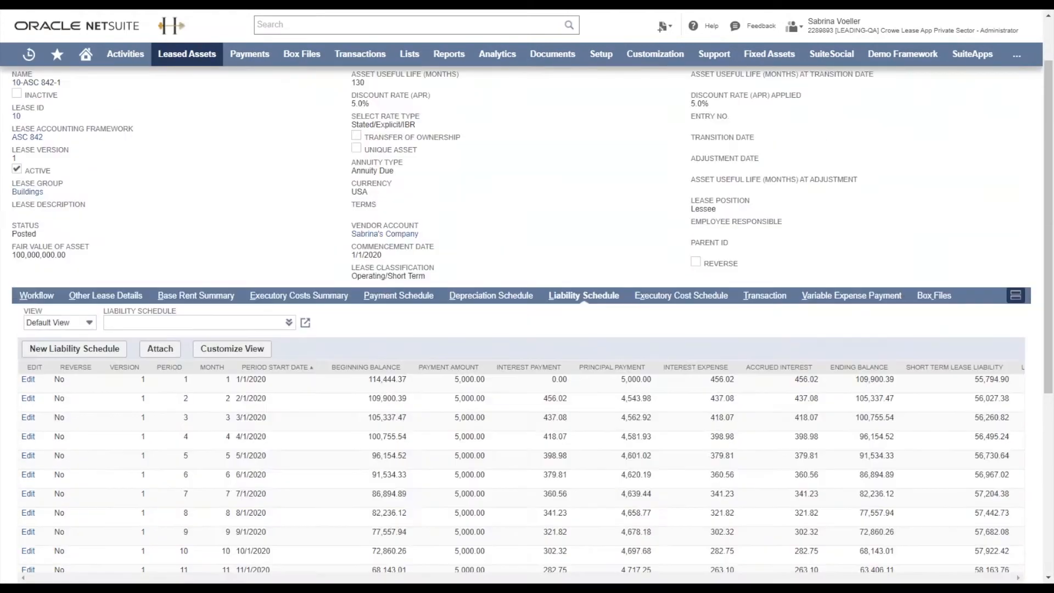
Step: Set up a lease batch job with the CLOSE LEASE action, from date 1/1/2019 and lease ID 10
{"action": "mouse_move", "coordinate": [188, 53]}
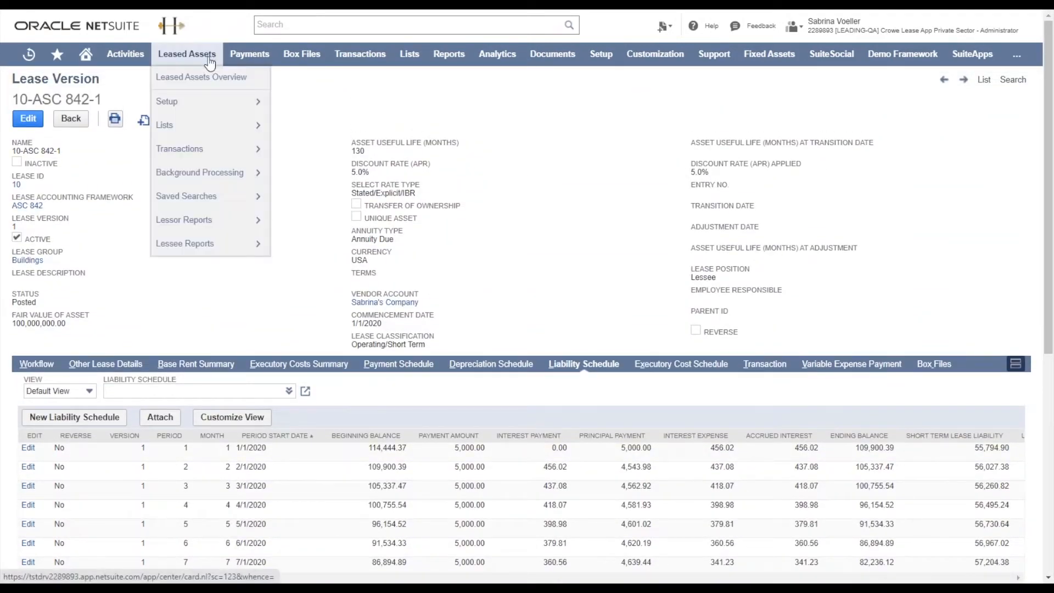
{"action": "mouse_move", "coordinate": [200, 172]}
{"action": "left_click", "coordinate": [302, 171]}
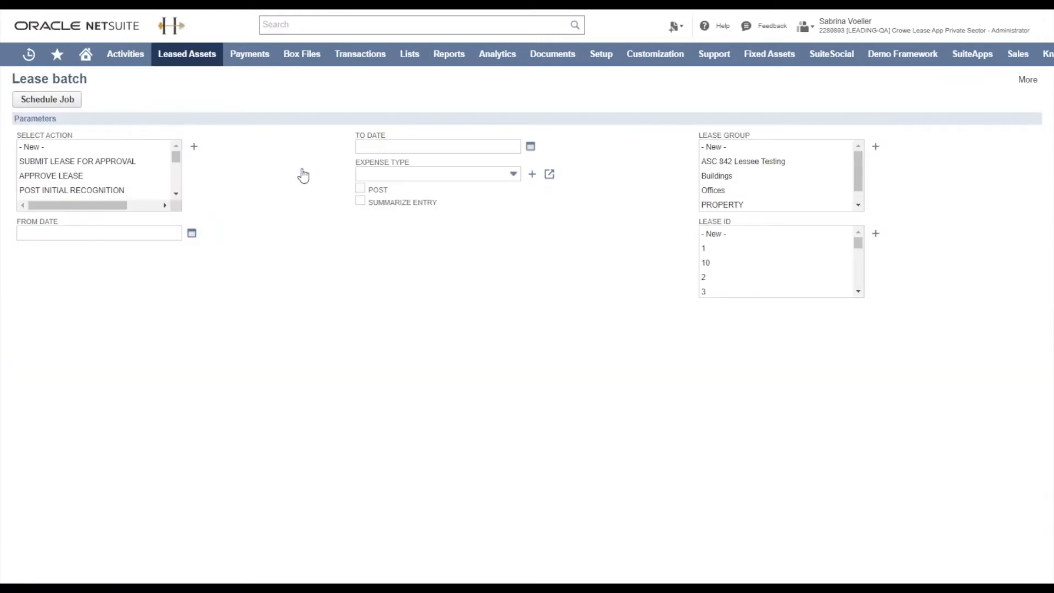
{"action": "scroll", "coordinate": [141, 181], "scroll_direction": "down", "scroll_amount": 5}
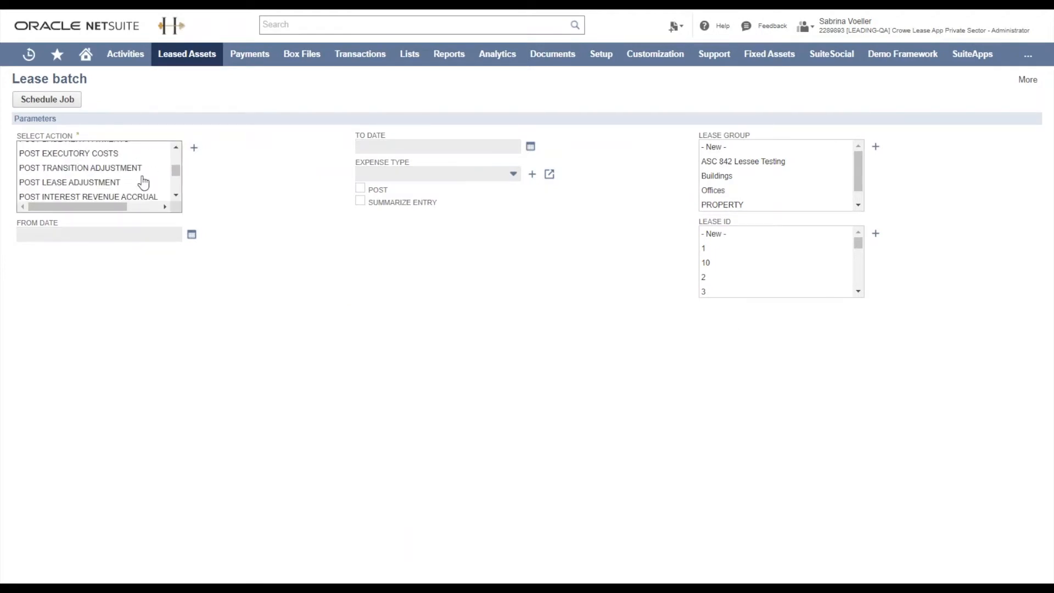
{"action": "left_click", "coordinate": [137, 194]}
{"action": "left_click", "coordinate": [107, 235]}
{"action": "left_click", "coordinate": [110, 258]}
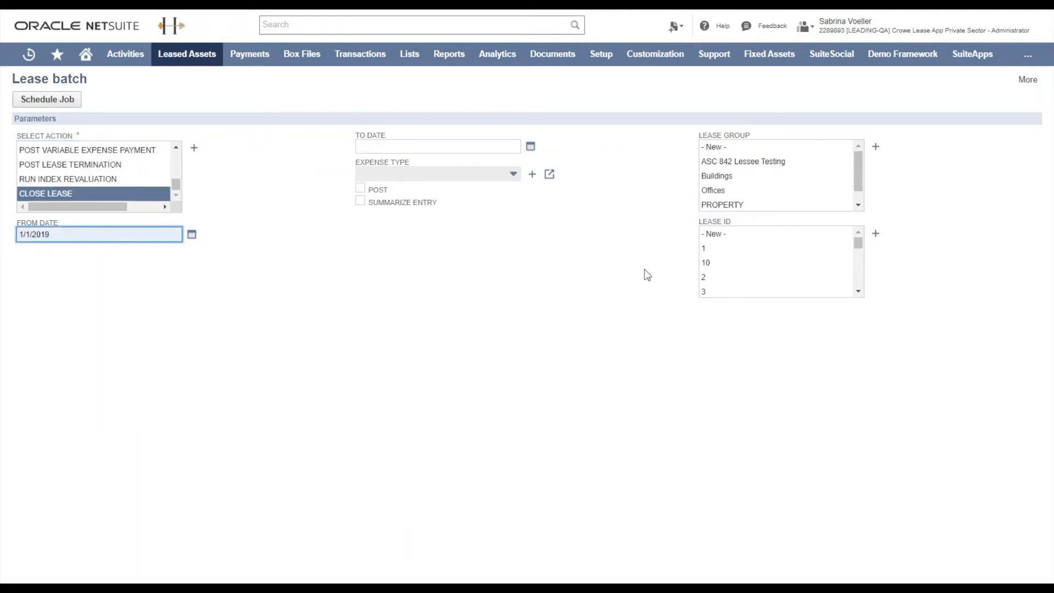
{"action": "left_click", "coordinate": [708, 263]}
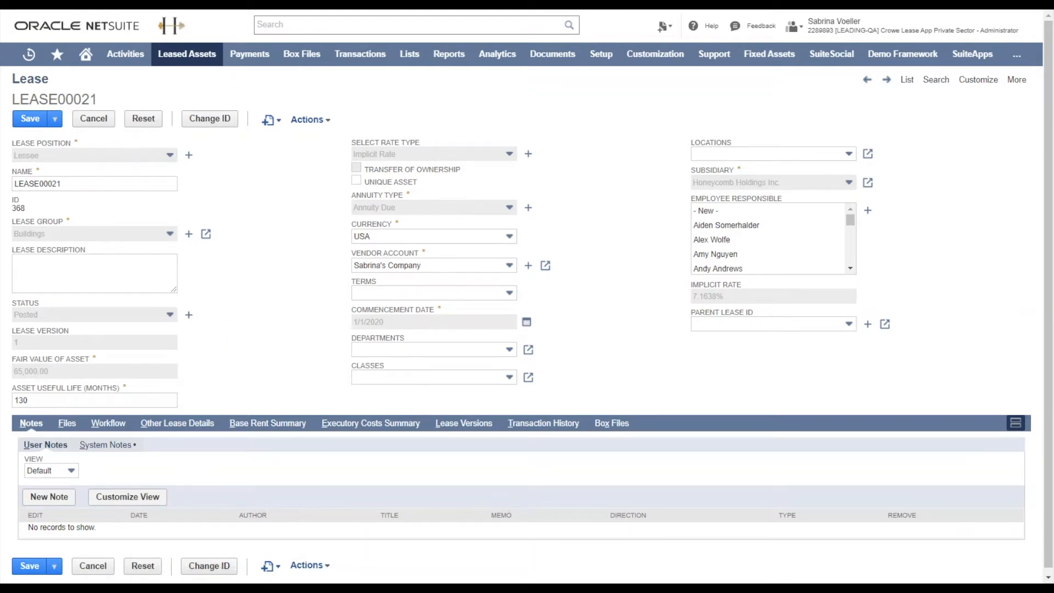
Step: Start Post Lease Termination from LEASE00021 and set the termination date to 7/1/2020
{"action": "mouse_move", "coordinate": [310, 120]}
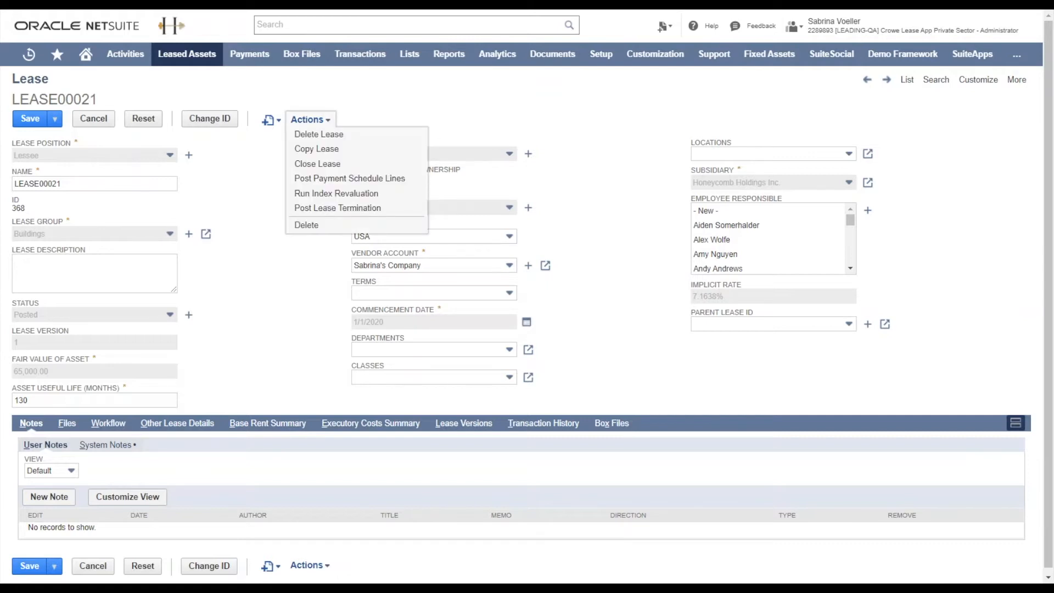
{"action": "left_click", "coordinate": [338, 207]}
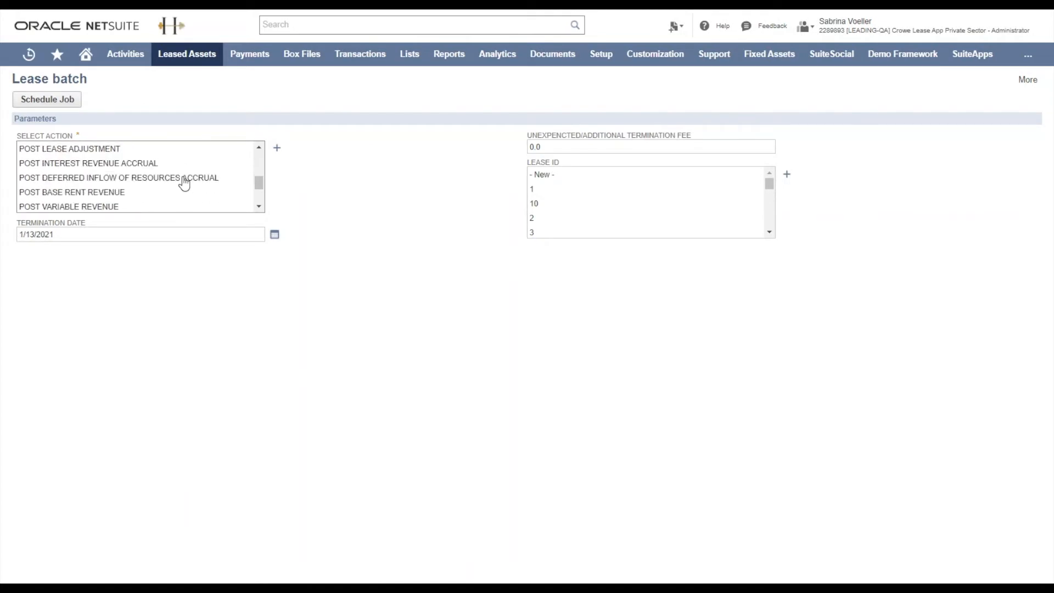
{"action": "triple_click", "coordinate": [145, 233]}
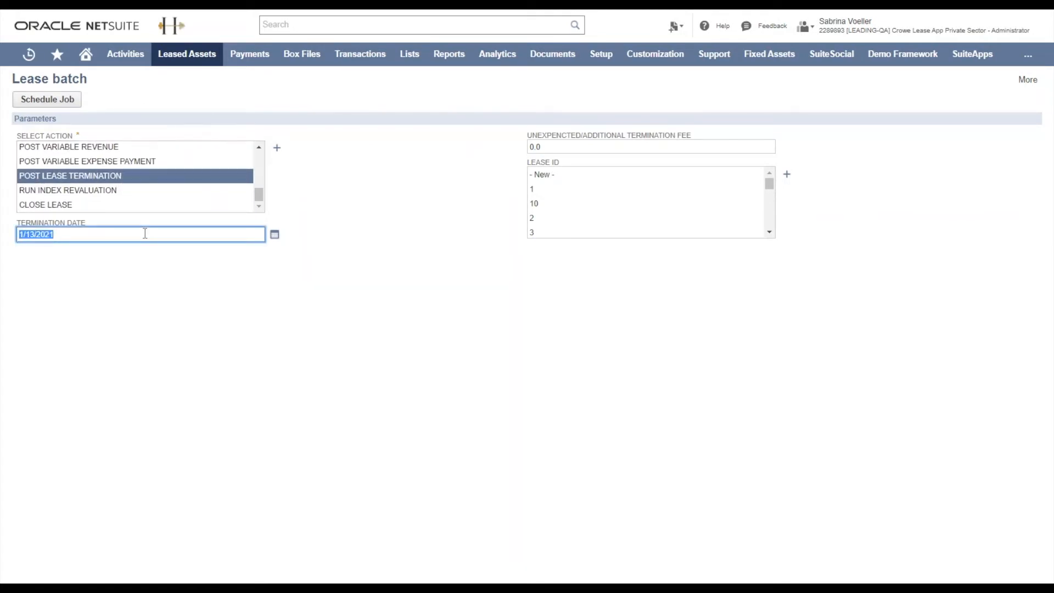
{"action": "type", "text": "7/1/2020"}
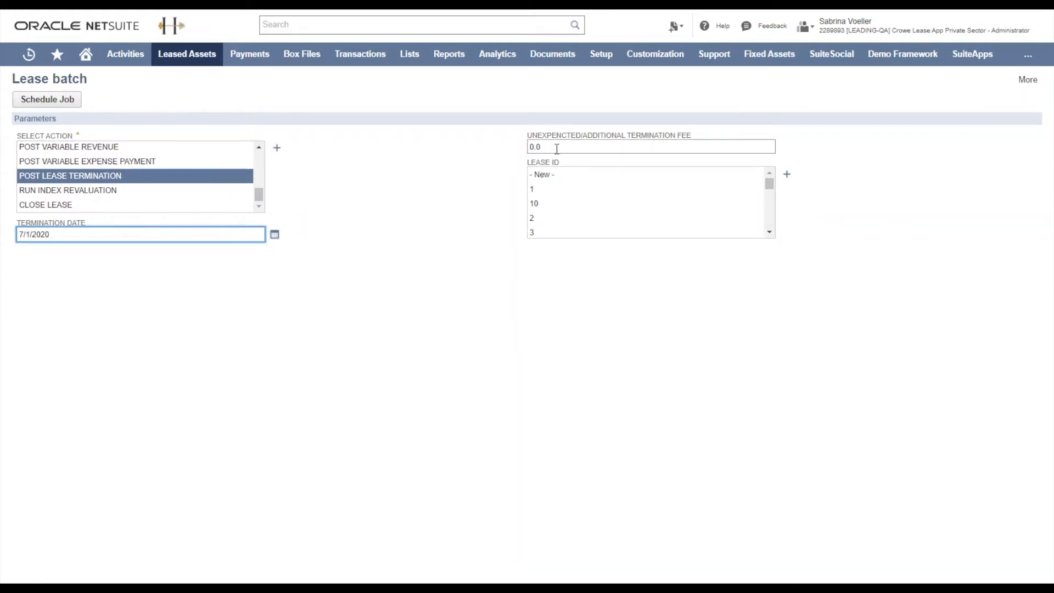
{"action": "scroll", "coordinate": [576, 212], "scroll_direction": "down", "scroll_amount": 6}
Step: Review the transaction history of LEASE00021 for the termination entries
{"action": "scroll", "coordinate": [577, 211], "scroll_direction": "down", "scroll_amount": 4}
{"action": "scroll", "coordinate": [576, 212], "scroll_direction": "up", "scroll_amount": 1}
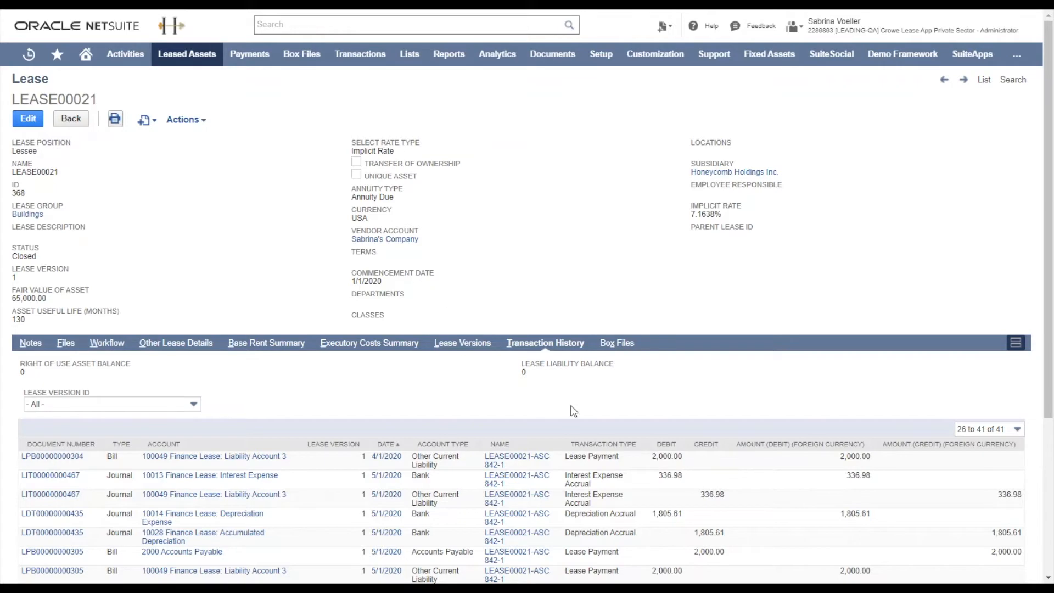
{"action": "scroll", "coordinate": [575, 412], "scroll_direction": "down", "scroll_amount": 4}
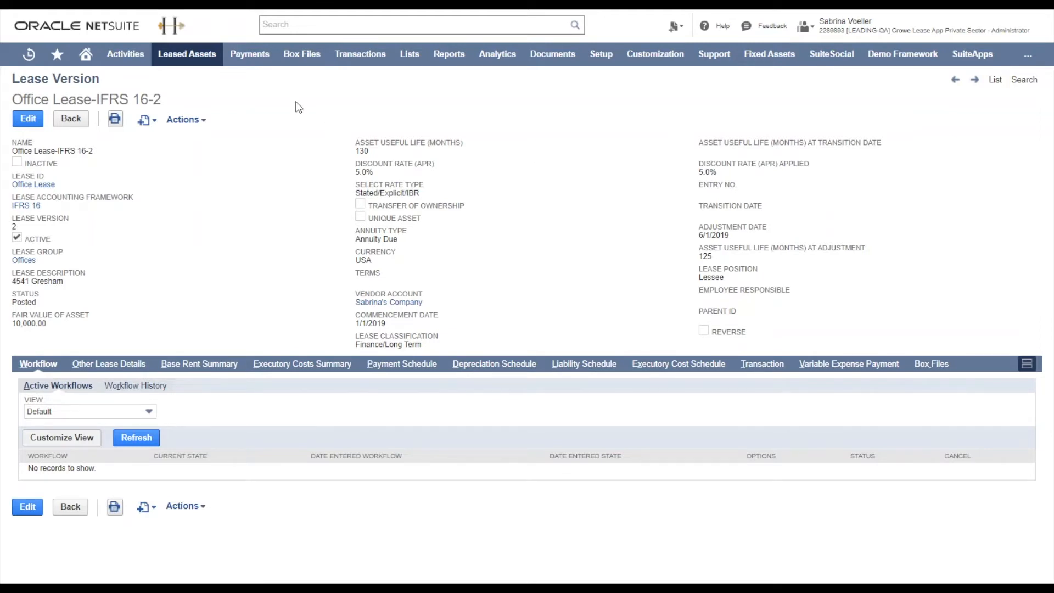
Step: Edit Office Lease-IFRS 16-2, set its 1/1/2019 variable expense payment to an amount of 100 with 25% applied, and save
{"action": "left_click", "coordinate": [29, 125]}
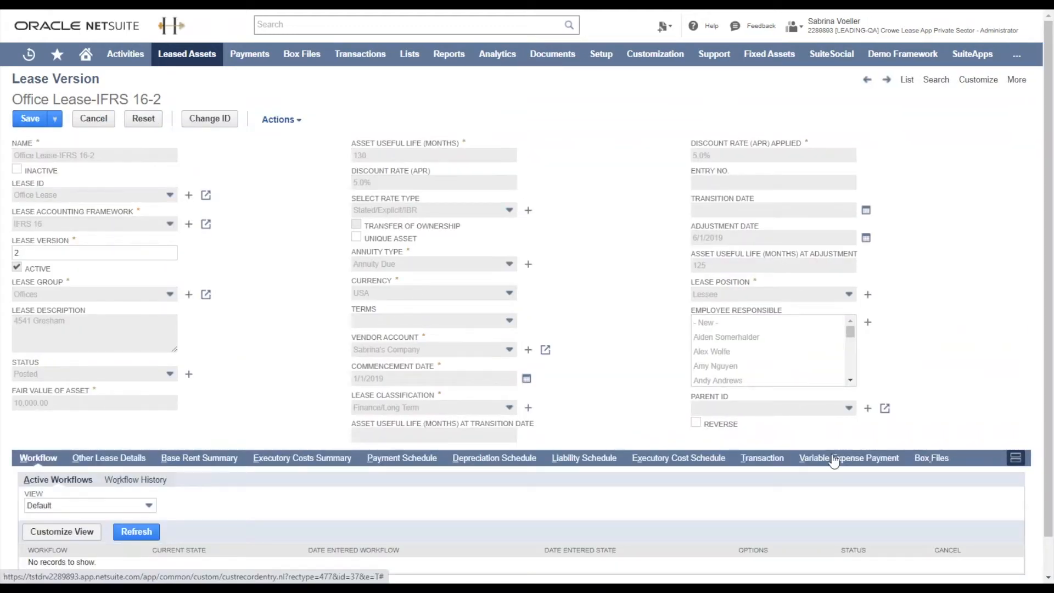
{"action": "left_click", "coordinate": [833, 458]}
{"action": "left_click", "coordinate": [371, 206]}
{"action": "type", "text": "100"}
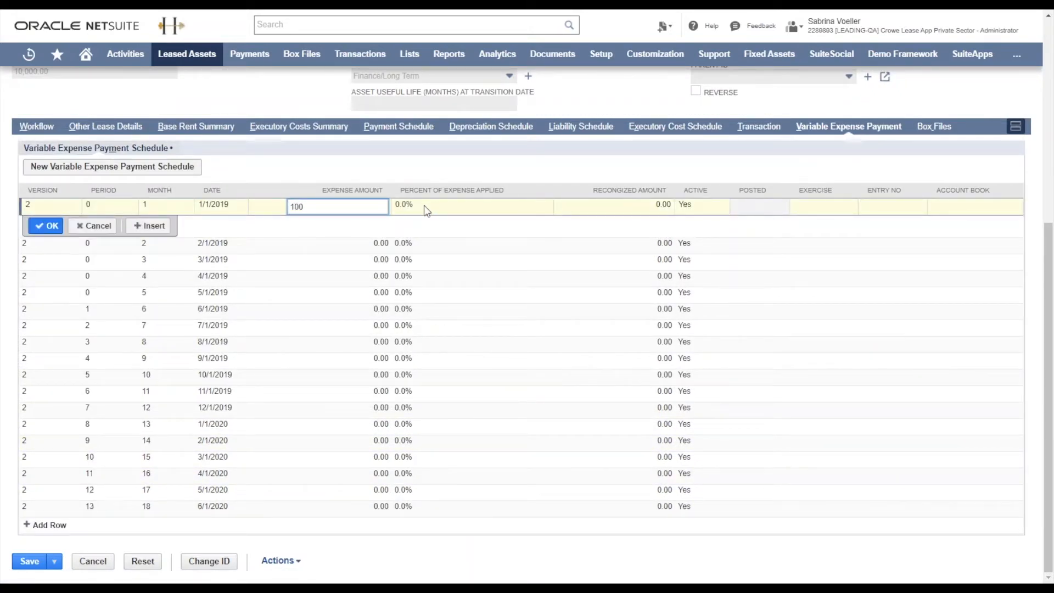
{"action": "left_click", "coordinate": [416, 206]}
{"action": "type", "text": "25"}
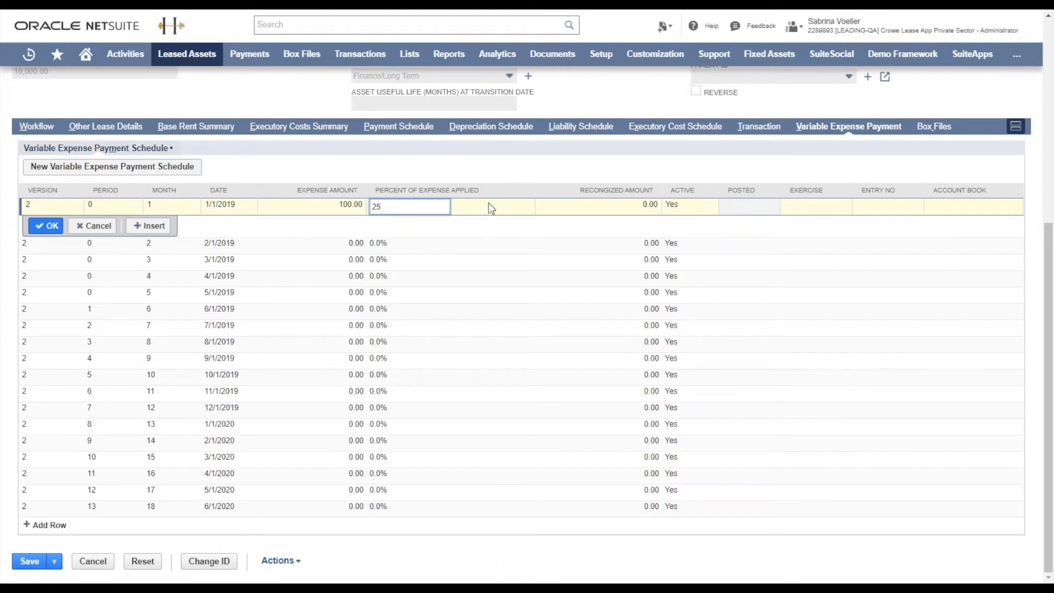
{"action": "key", "text": "Tab"}
{"action": "left_click", "coordinate": [46, 229]}
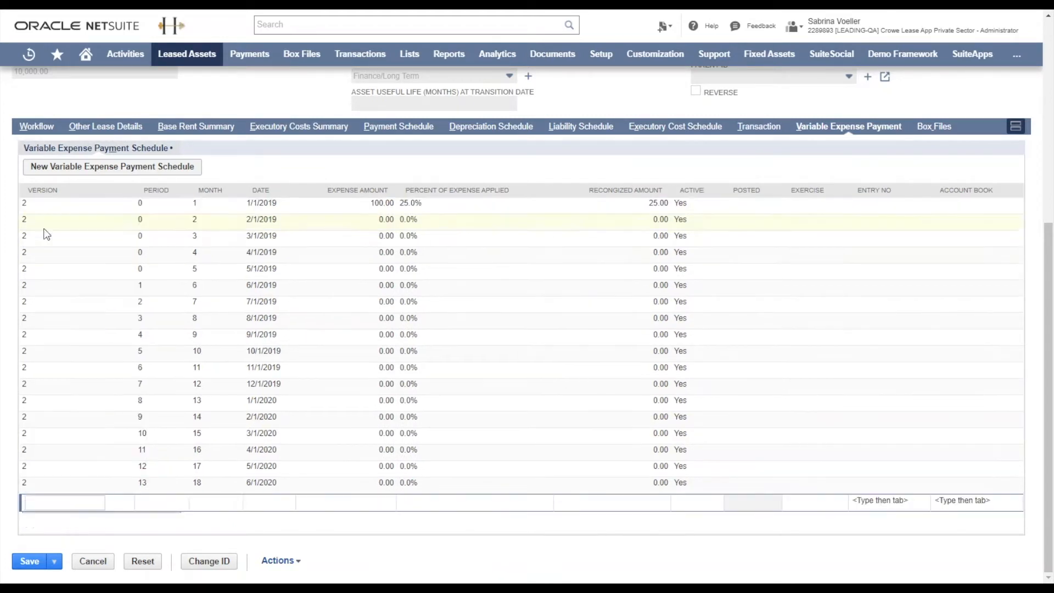
{"action": "left_click", "coordinate": [24, 562]}
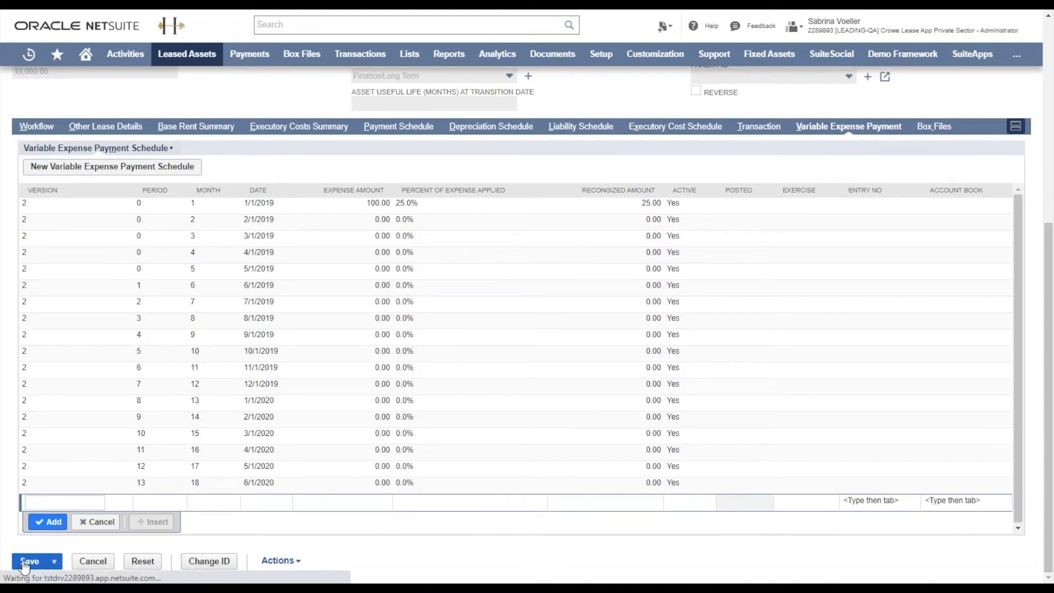
Step: Set the rate type of the new lease LEASE00021 to Implicit Rate
{"action": "scroll", "coordinate": [459, 320], "scroll_direction": "down", "scroll_amount": 3}
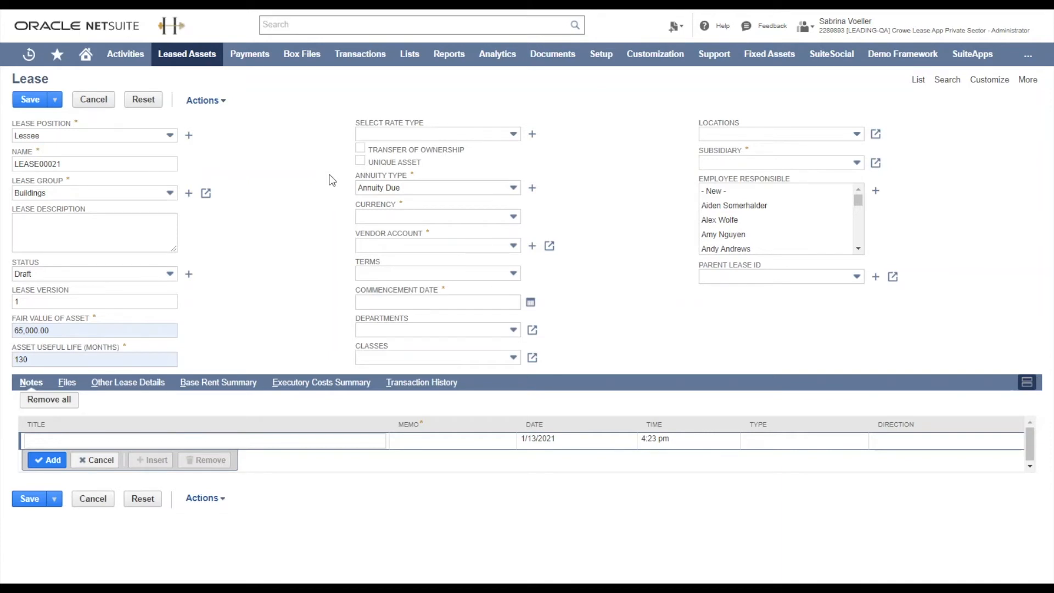
{"action": "left_click", "coordinate": [394, 131]}
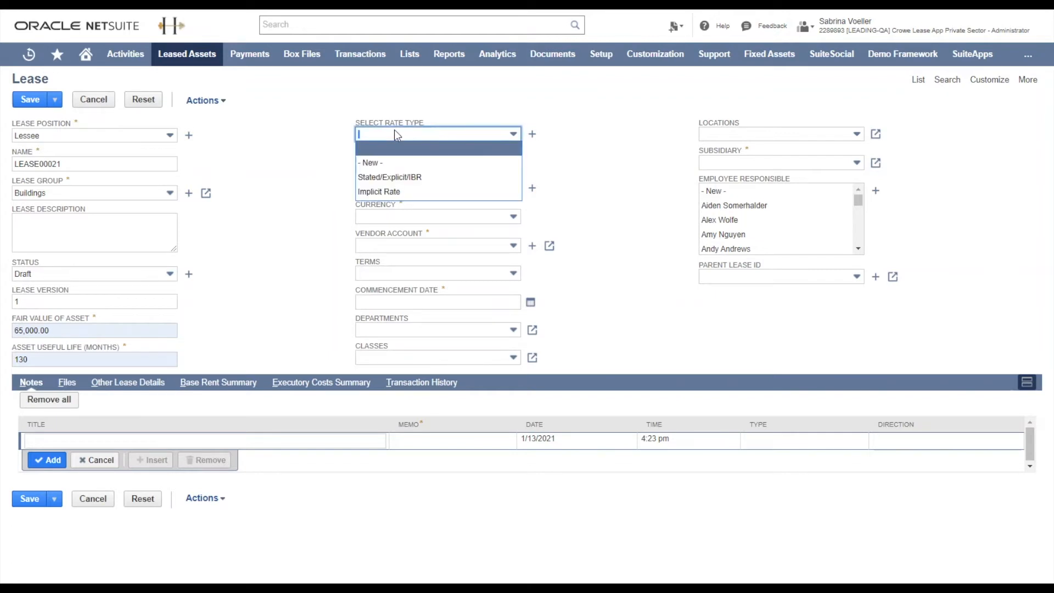
{"action": "left_click", "coordinate": [406, 192]}
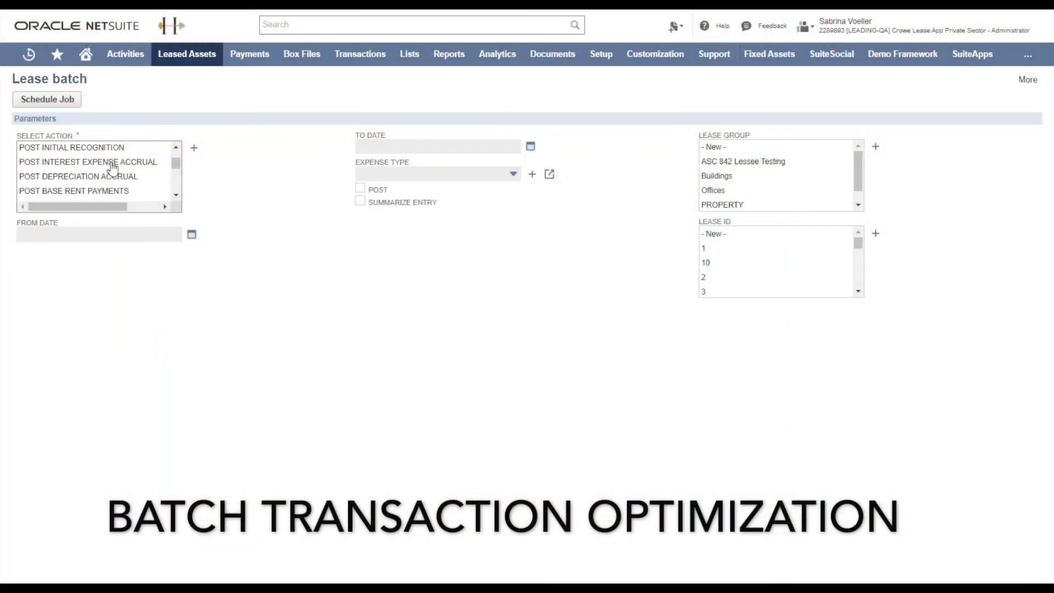
Step: In a new lease batch, choose the interest expense accrual, depreciation accrual and base rent payment posting actions and a range of lease IDs including Headquarters
{"action": "left_click", "coordinate": [114, 163]}
{"action": "left_click", "coordinate": [115, 176], "text": "ctrl"}
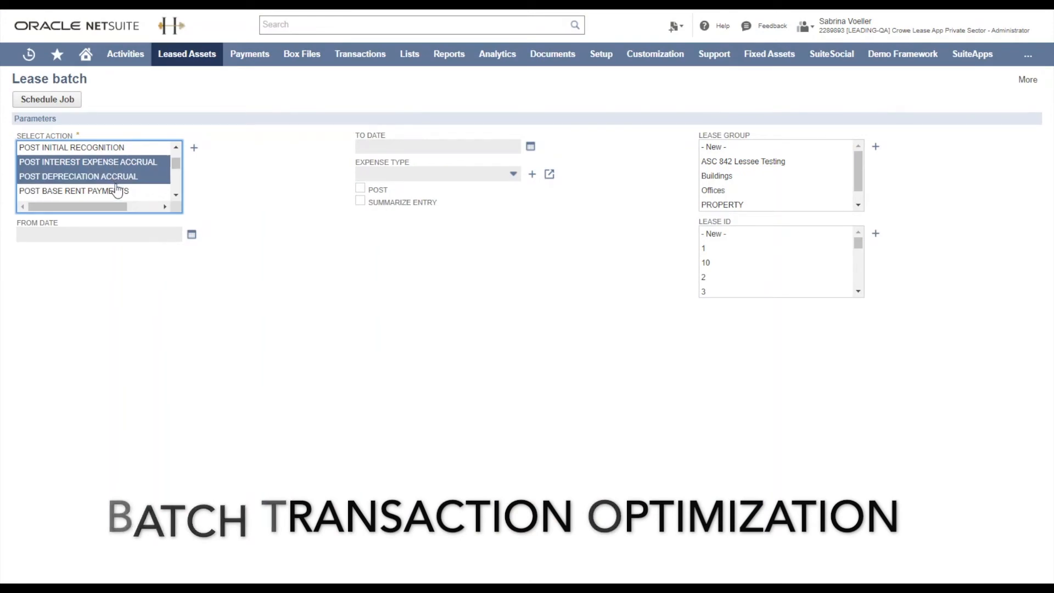
{"action": "left_click", "coordinate": [117, 190], "text": "ctrl"}
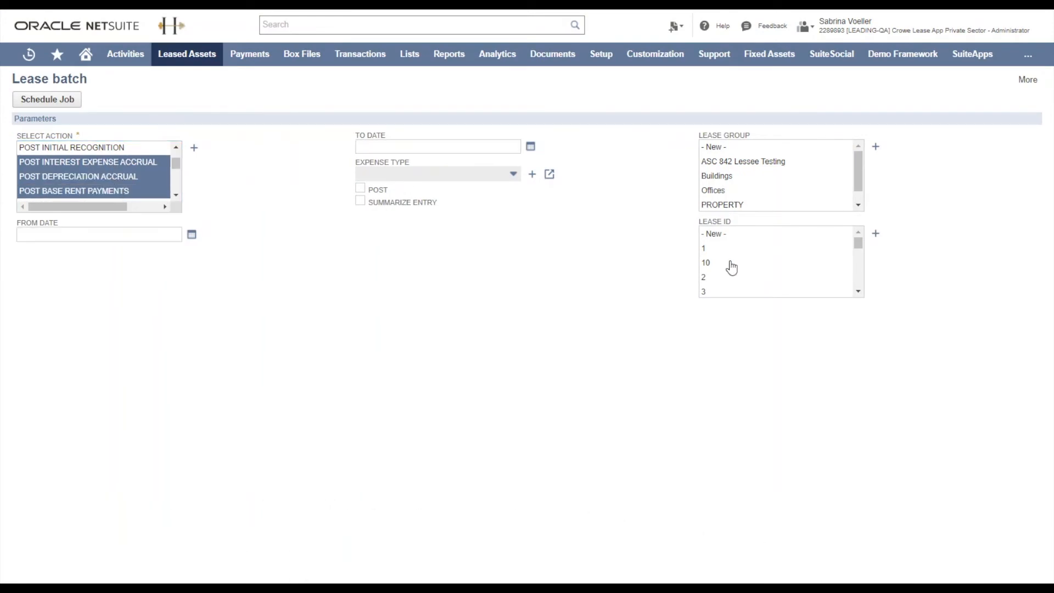
{"action": "scroll", "coordinate": [730, 263], "scroll_direction": "down", "scroll_amount": 1}
{"action": "left_click_drag", "start_coordinate": [730, 260], "coordinate": [732, 305]}
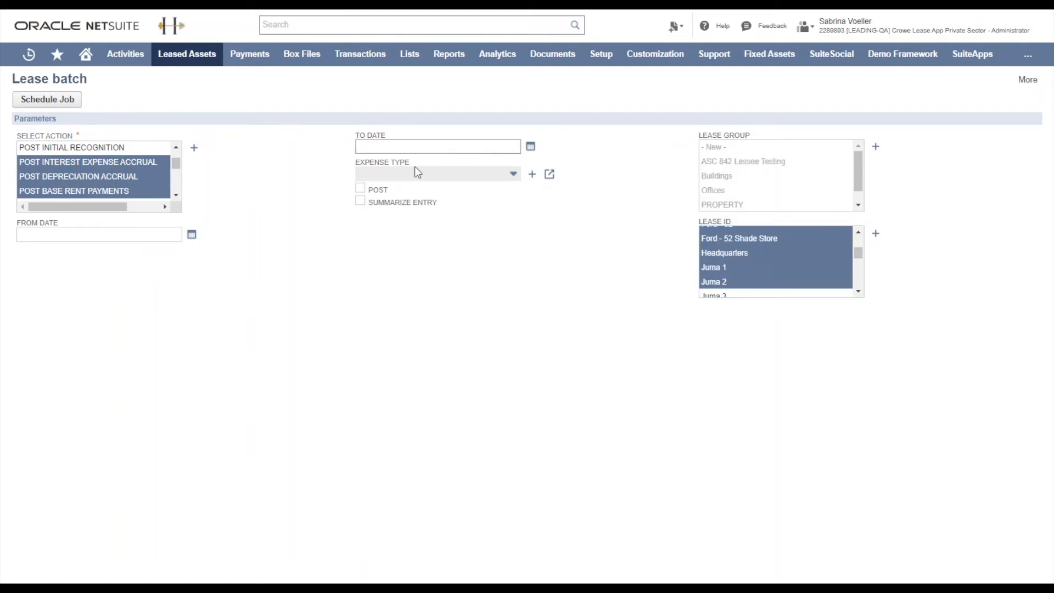
Step: Set the lease batch dates from 1/1/2019 to 12/31/2020 and enable the Post option
{"action": "left_click", "coordinate": [142, 237]}
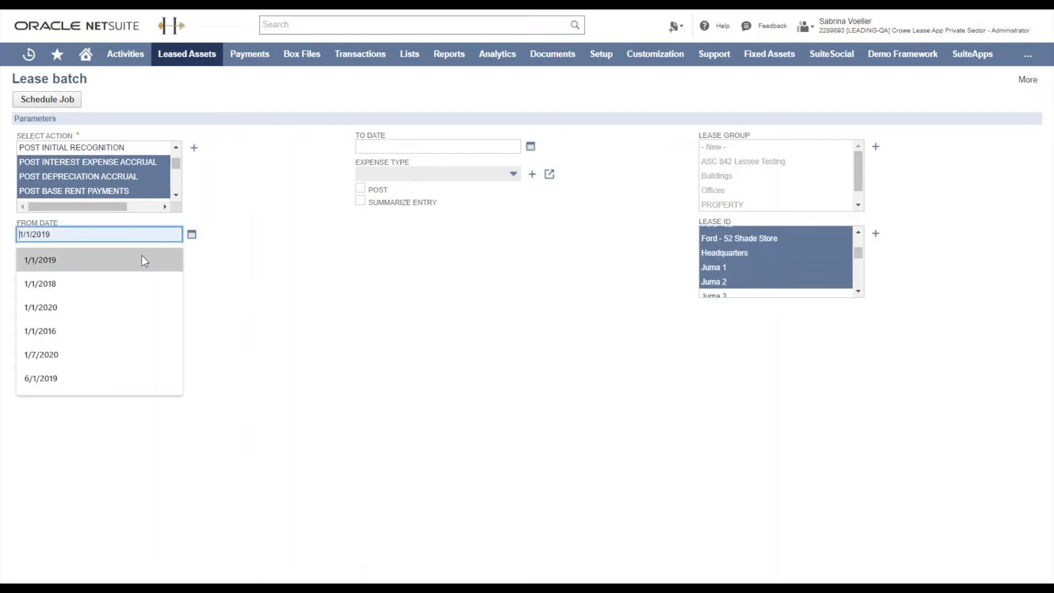
{"action": "left_click", "coordinate": [142, 255]}
{"action": "left_click", "coordinate": [443, 146]}
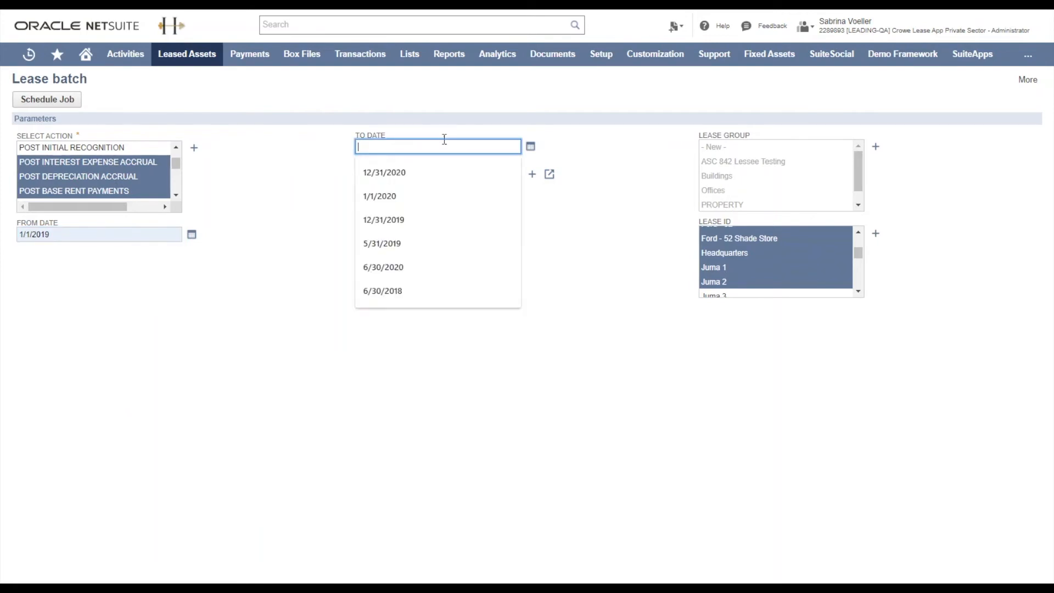
{"action": "left_click", "coordinate": [444, 171]}
{"action": "left_click", "coordinate": [360, 190]}
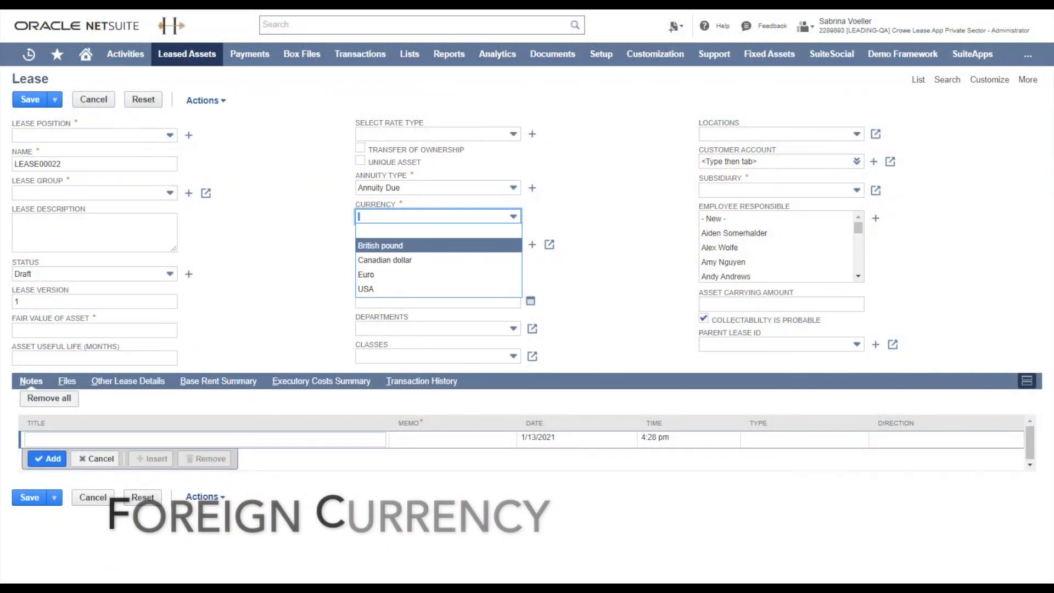
Step: Look through the currencies available for the new lease LEASE00022
{"action": "key", "text": "Down"}
{"action": "key", "text": "Down"}
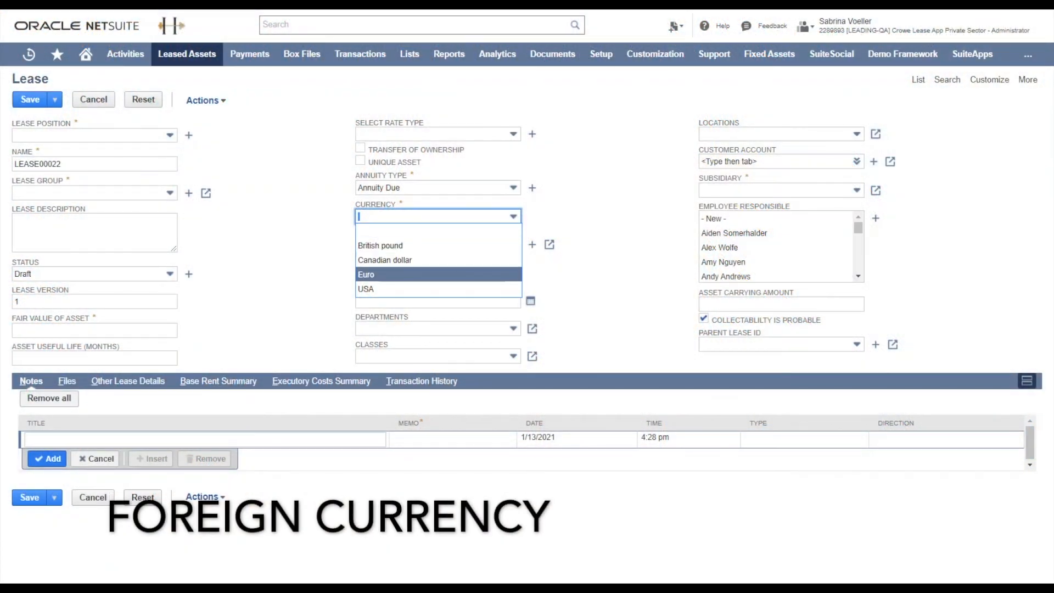
{"action": "key", "text": "Down"}
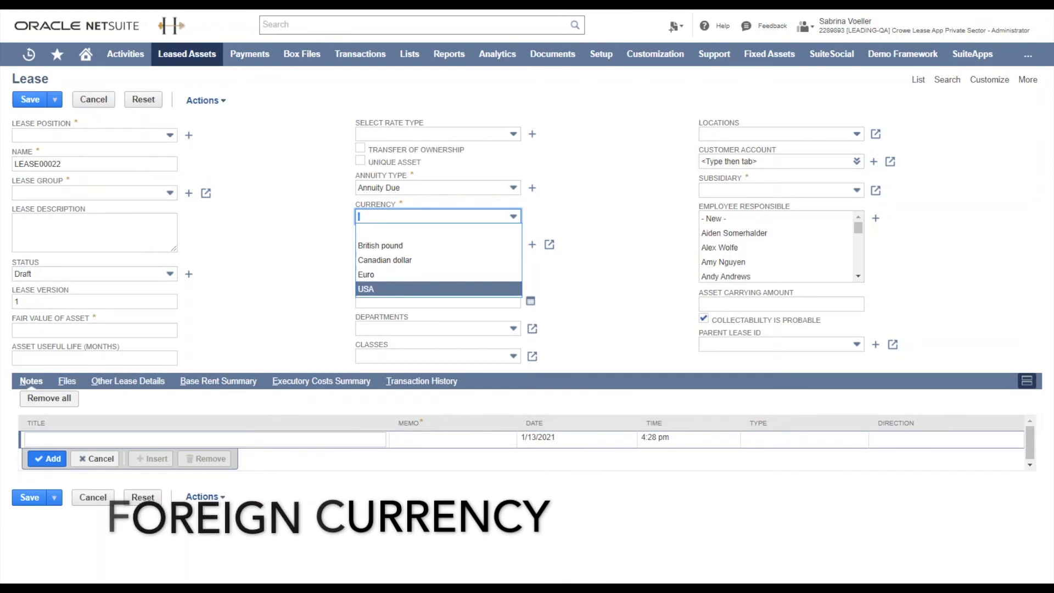
{"action": "key", "text": "Up"}
{"action": "key", "text": "Up"}
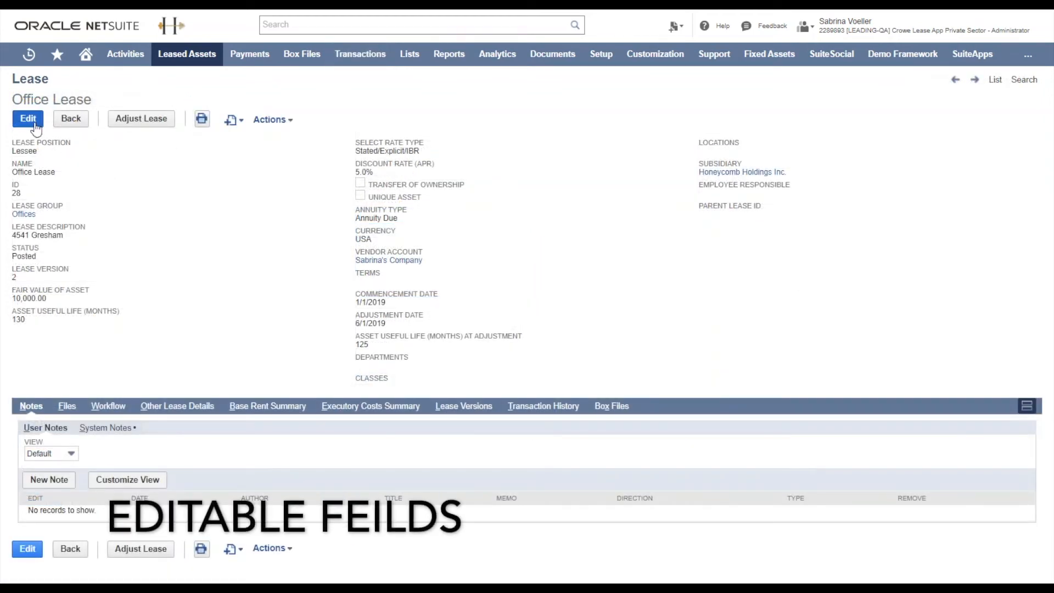
Step: Open Office Lease for editing to examine which of its fields are editable
{"action": "left_click", "coordinate": [34, 122]}
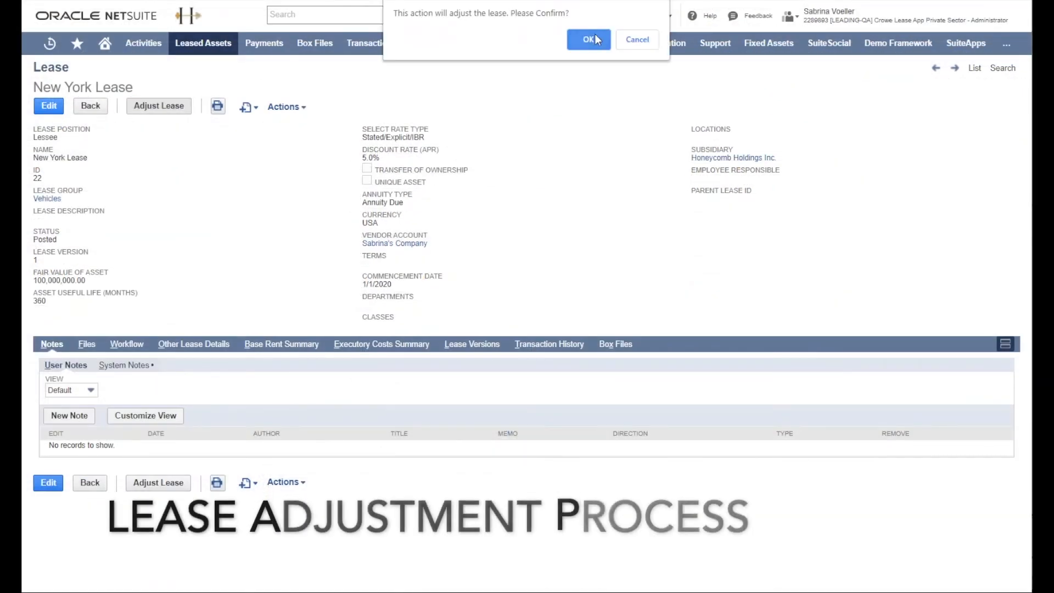
Step: Start a lease adjustment on New York Lease and set the adjustment date to 7/1/2020
{"action": "left_click", "coordinate": [589, 40]}
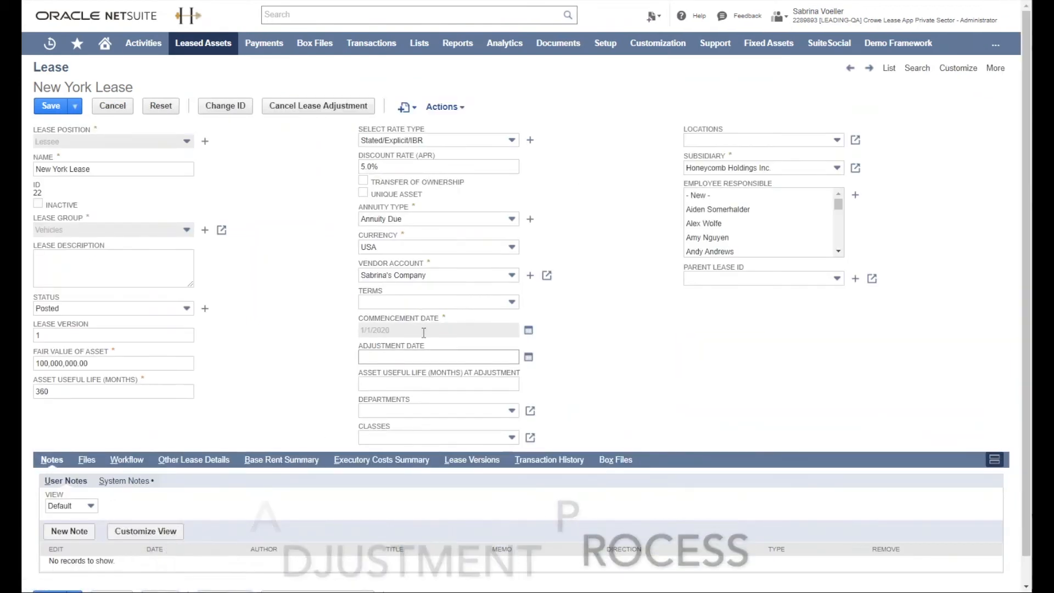
{"action": "left_click", "coordinate": [423, 356]}
{"action": "type", "text": "7/"}
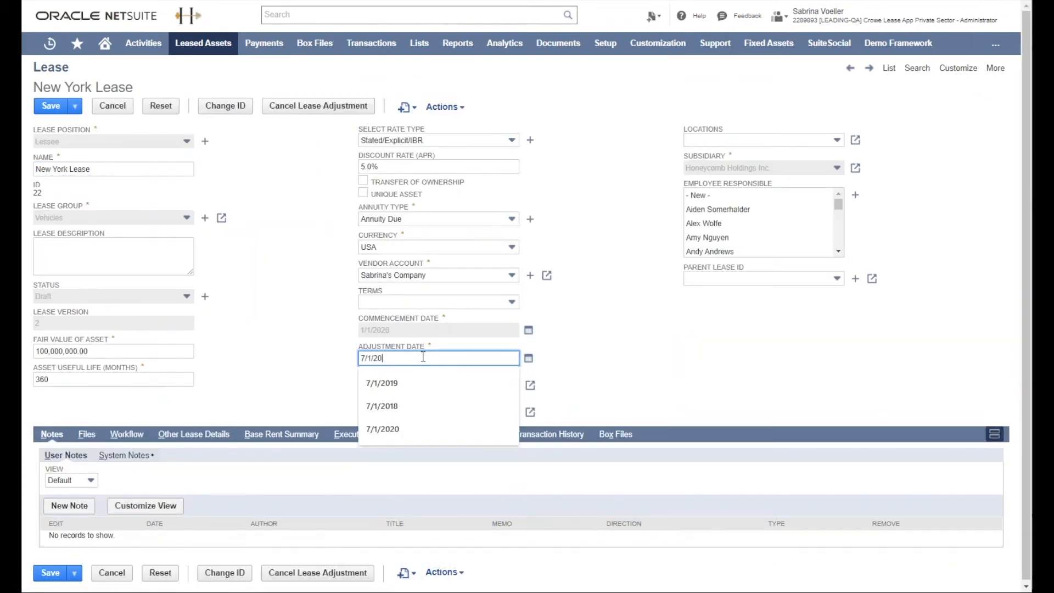
{"action": "type", "text": "1/2"}
{"action": "left_click", "coordinate": [383, 429]}
Step: Replace the base rent line of New York Lease with one from 7/1/2020 for 10 monthly periods with a base payment of 2000
{"action": "left_click", "coordinate": [297, 435]}
{"action": "left_click", "coordinate": [128, 495]}
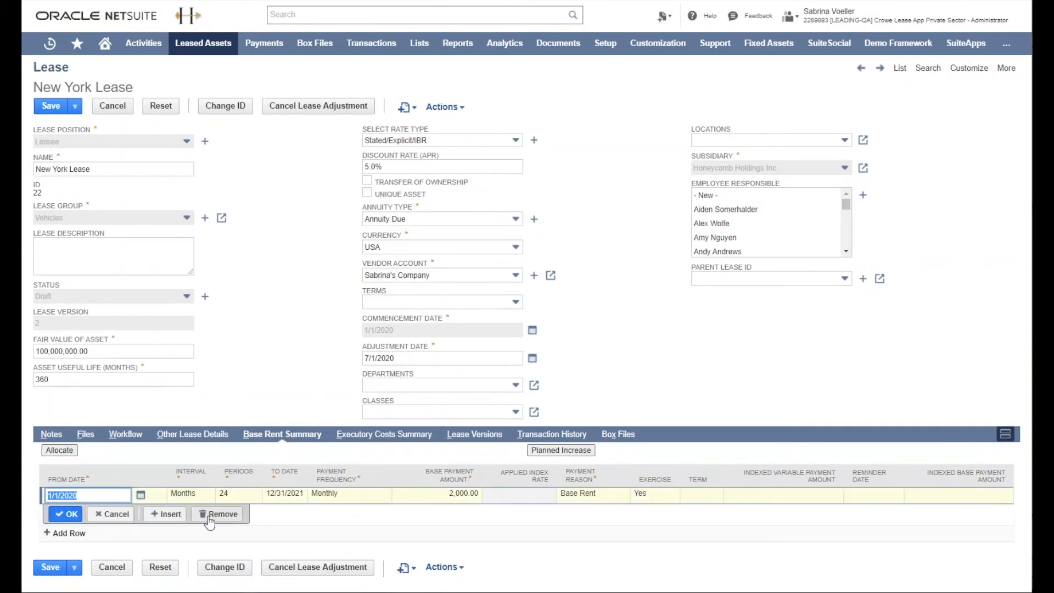
{"action": "left_click", "coordinate": [217, 514]}
{"action": "left_click", "coordinate": [242, 493]}
{"action": "type", "text": "10"}
{"action": "left_click", "coordinate": [423, 495]}
{"action": "type", "text": "2000"}
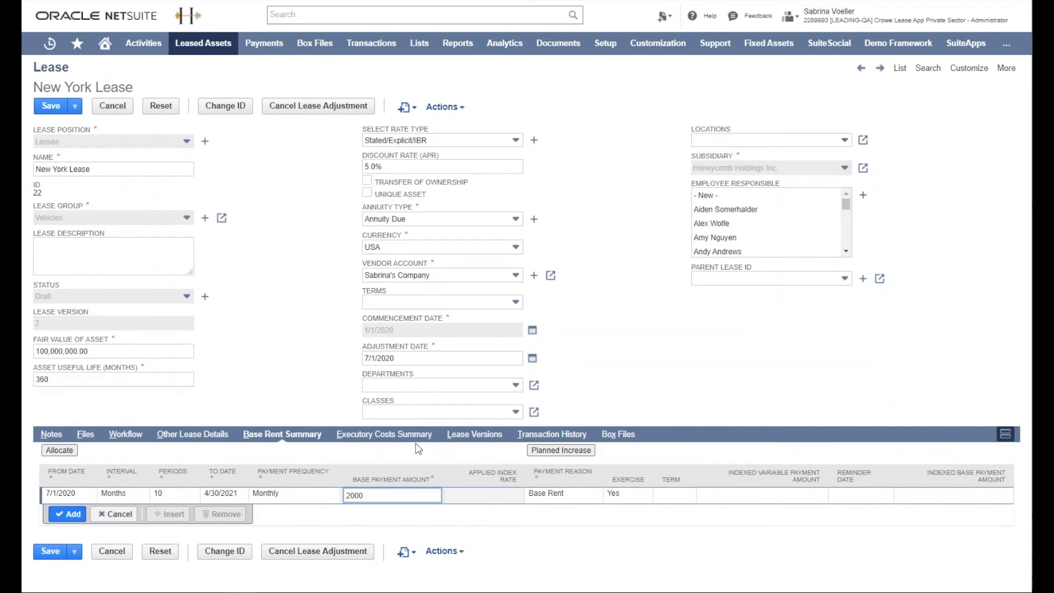
Step: Remove the existing Cleaning line from the executory cost summary of New York Lease
{"action": "left_click", "coordinate": [363, 437]}
{"action": "left_click", "coordinate": [221, 454]}
{"action": "left_click", "coordinate": [88, 510]}
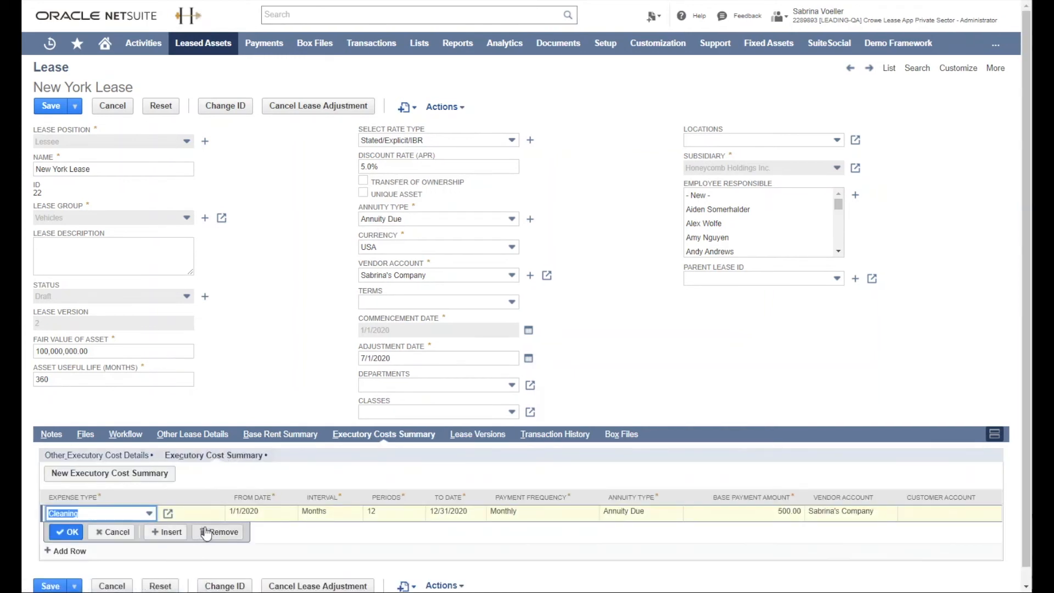
Step: Enter a new Cleaning executory cost from 7/1/2020 for 10 monthly periods with a base payment of 300
{"action": "left_click", "coordinate": [86, 511]}
{"action": "left_click", "coordinate": [90, 556]}
{"action": "left_click", "coordinate": [251, 511]}
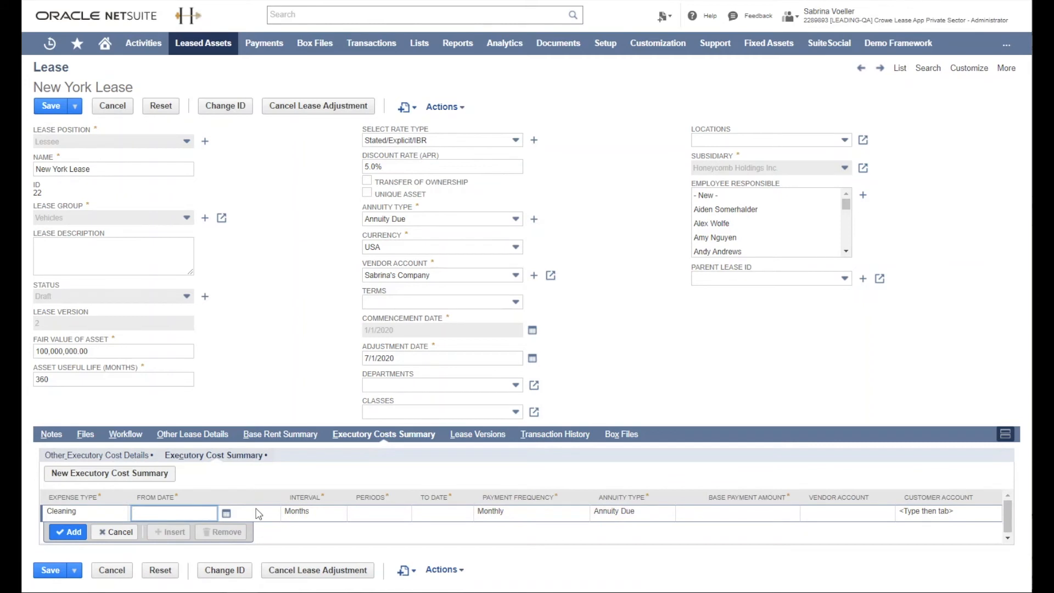
{"action": "left_click", "coordinate": [406, 514]}
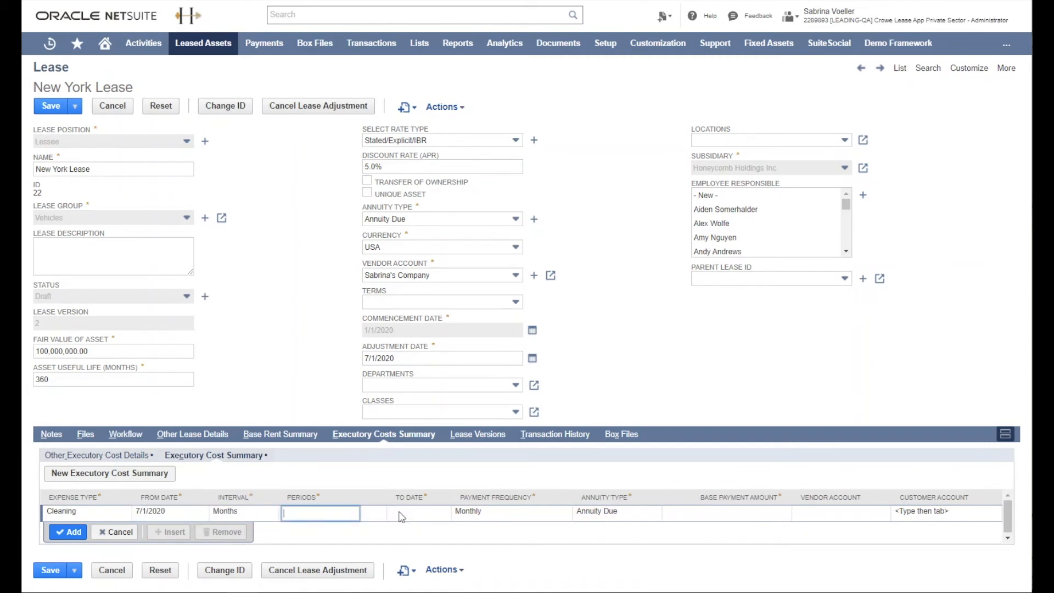
{"action": "left_click", "coordinate": [719, 509]}
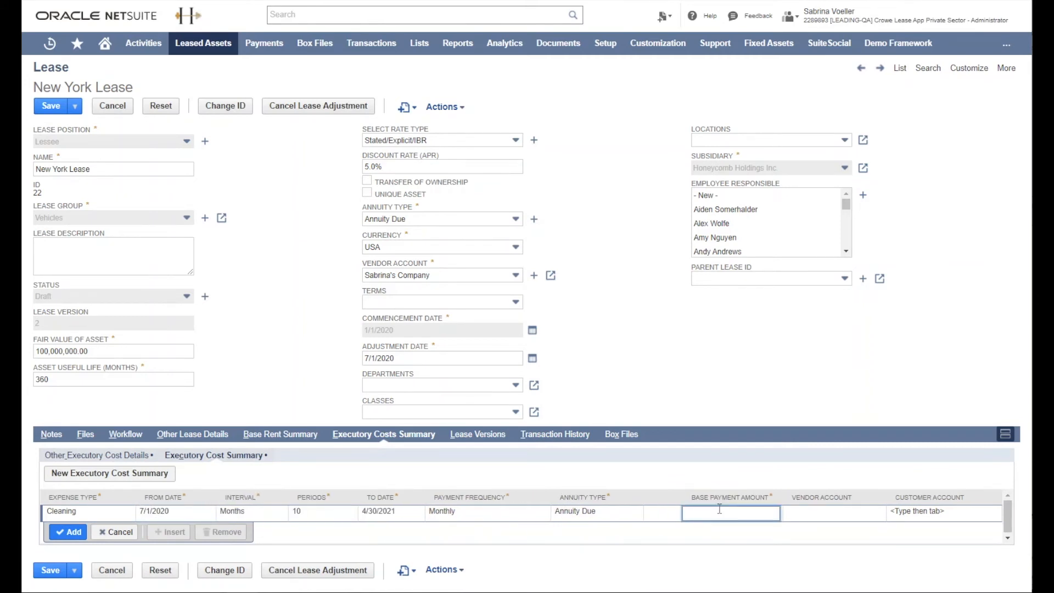
{"action": "key", "text": "Tab"}
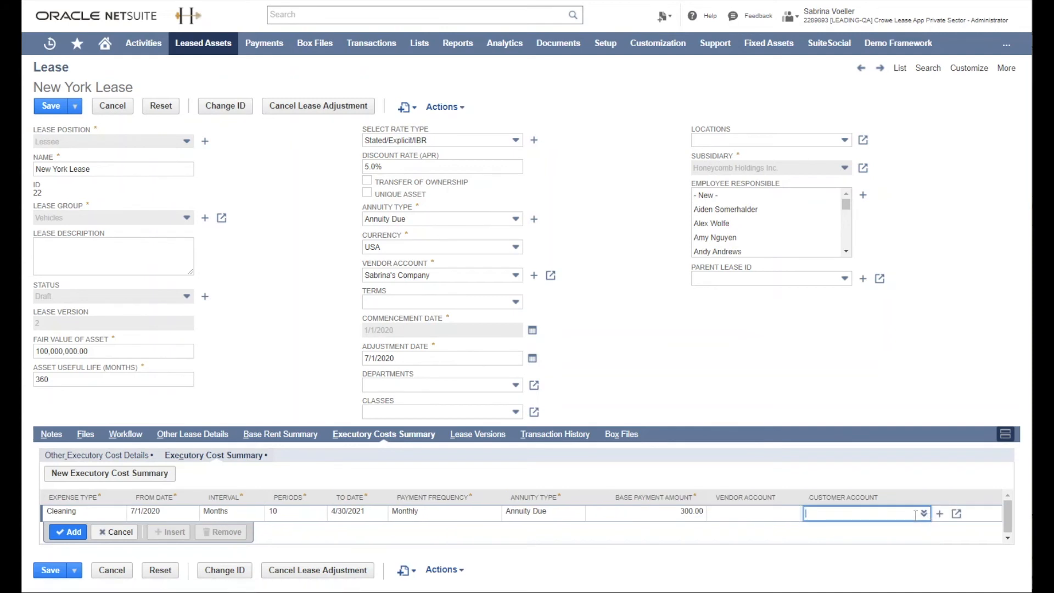
Step: Assign the lease's own vendor to the new Cleaning cost line and save the lease adjustment
{"action": "left_click", "coordinate": [775, 519]}
{"action": "type", "text": "s Company"}
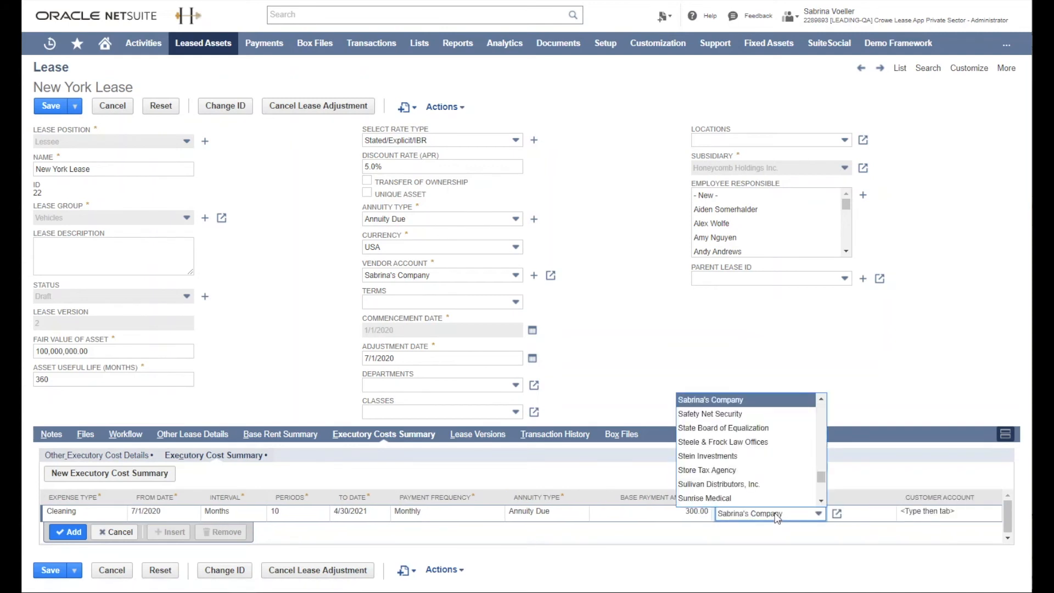
{"action": "left_click", "coordinate": [764, 411]}
{"action": "left_click", "coordinate": [37, 573]}
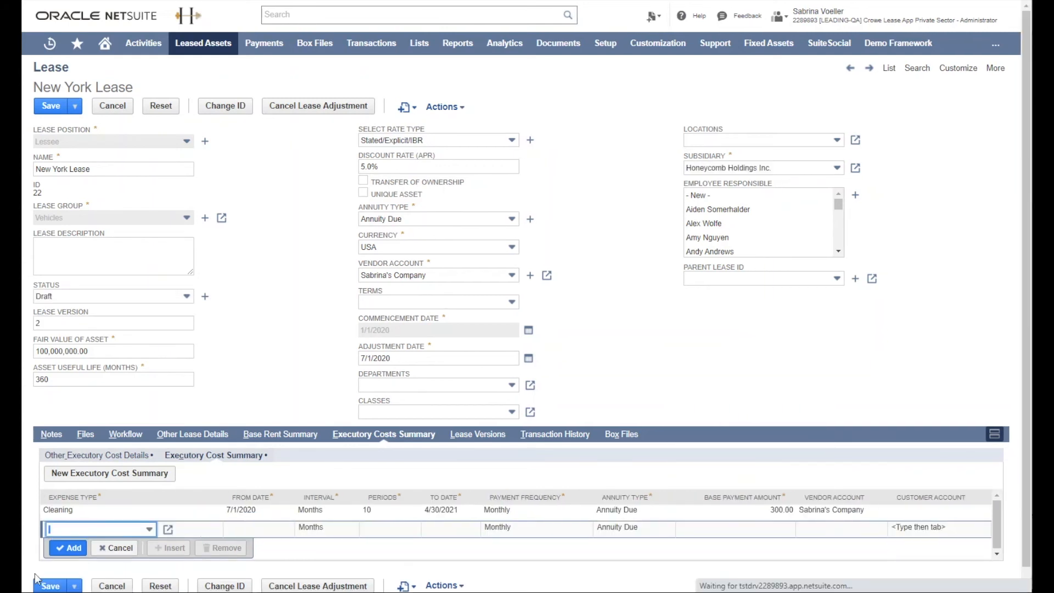